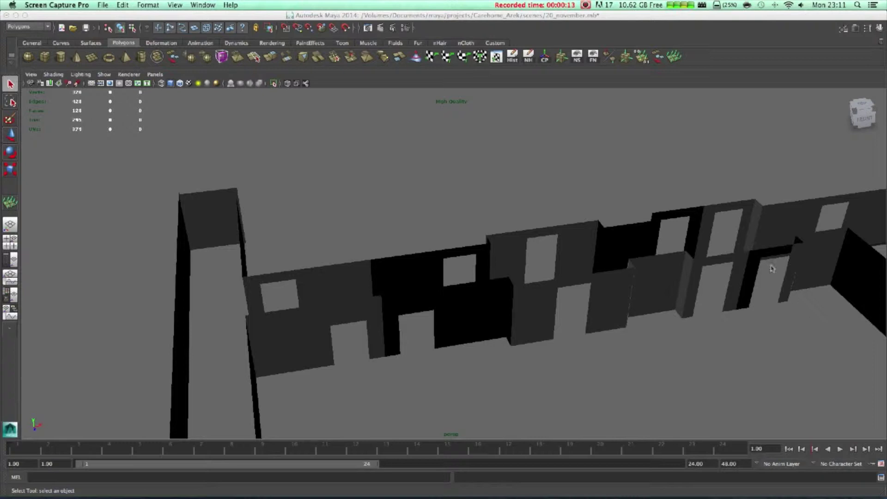
# Step: Orbit around the maze walls to view them from new angles
pyautogui.moveTo(411, 290)
pyautogui.keyDown('alt'); pyautogui.mouseDown()
pyautogui.moveTo(459, 295)
pyautogui.moveTo(440, 277)
pyautogui.mouseUp(); pyautogui.keyUp('alt')
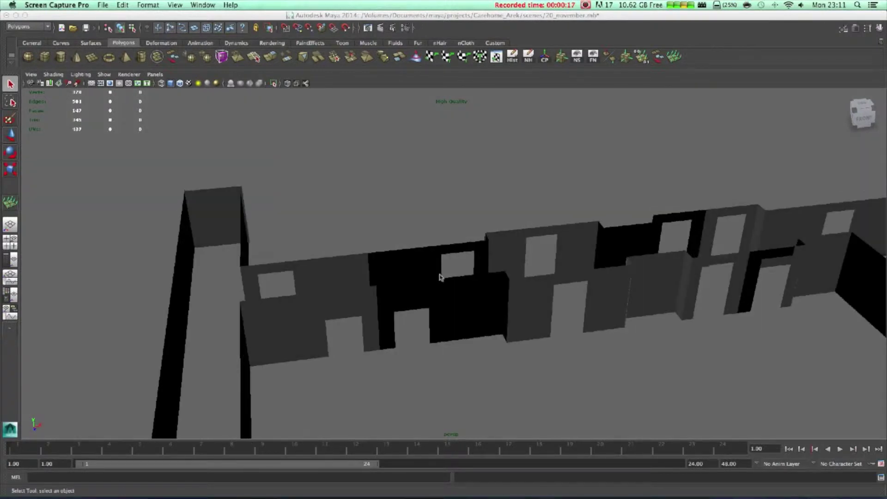
pyautogui.scroll(2, 469, 304)
pyautogui.scroll(2, 484, 308)
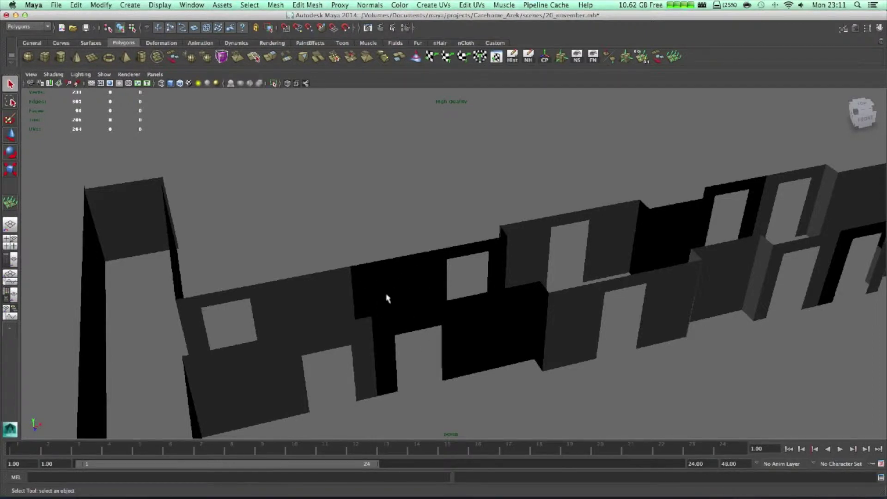
pyautogui.moveTo(390, 304)
pyautogui.keyDown('alt'); pyautogui.mouseDown()
pyautogui.moveTo(430, 323)
pyautogui.moveTo(465, 326)
pyautogui.moveTo(434, 316)
pyautogui.moveTo(419, 330)
pyautogui.moveTo(409, 319)
pyautogui.mouseUp(); pyautogui.keyUp('alt')
# Step: Re-render the walls, close Render View, and select the black-faced wall
pyautogui.click(368, 29)
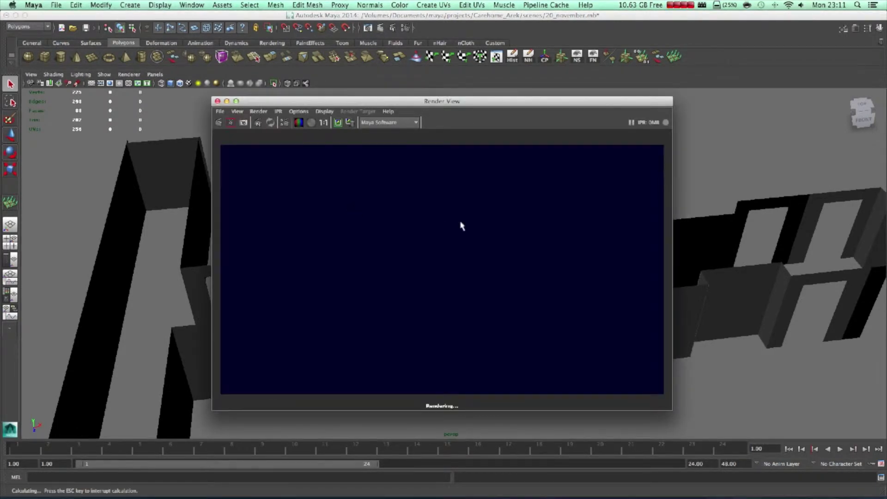
pyautogui.click(218, 101)
pyautogui.moveTo(416, 247)
pyautogui.keyDown('alt'); pyautogui.mouseDown()
pyautogui.moveTo(432, 248)
pyautogui.moveTo(436, 273)
pyautogui.mouseUp(); pyautogui.keyUp('alt')
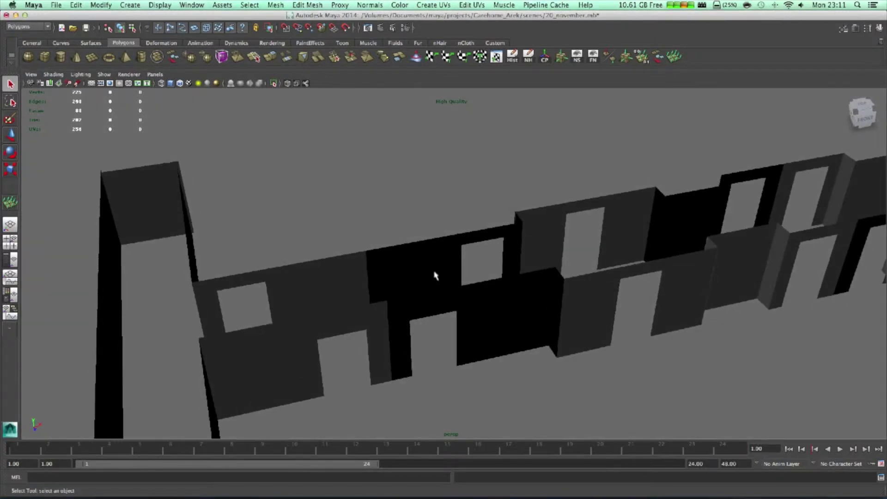
pyautogui.click(431, 273)
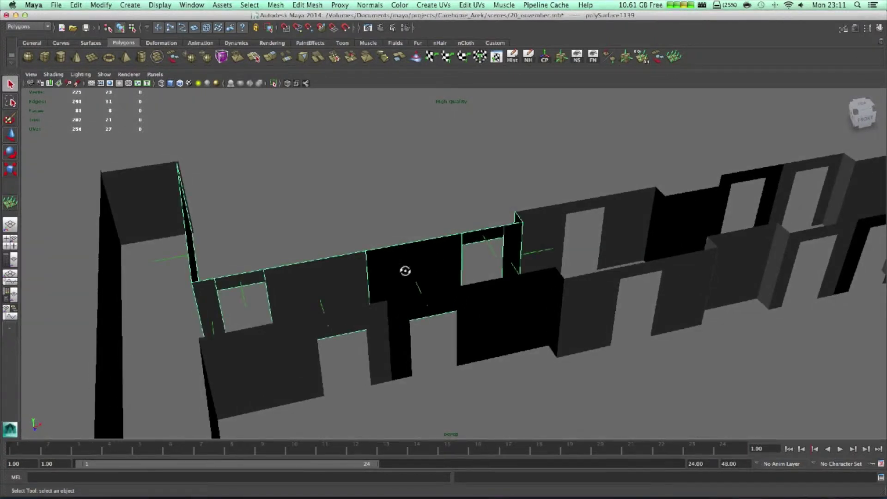
pyautogui.keyDown('alt'); pyautogui.moveTo(405, 270); pyautogui.dragTo(478, 310); pyautogui.keyUp('alt')
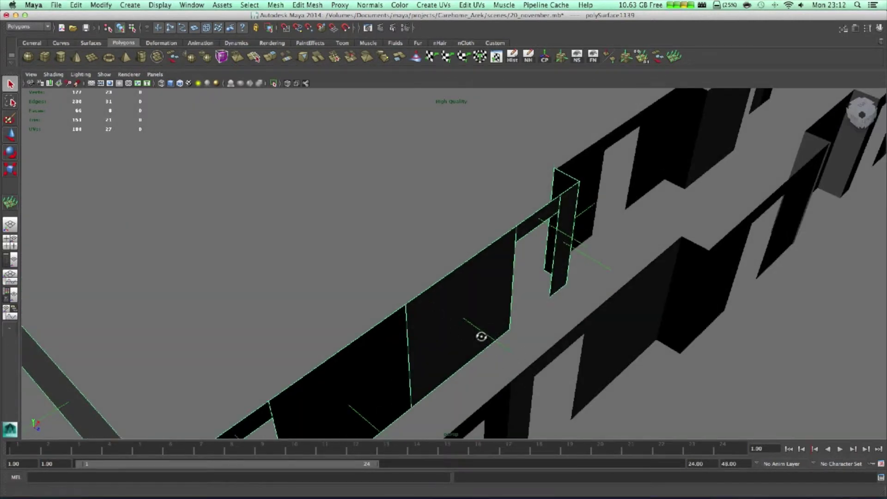
pyautogui.keyDown('alt'); pyautogui.moveTo(479, 337); pyautogui.dragTo(470, 337); pyautogui.keyUp('alt')
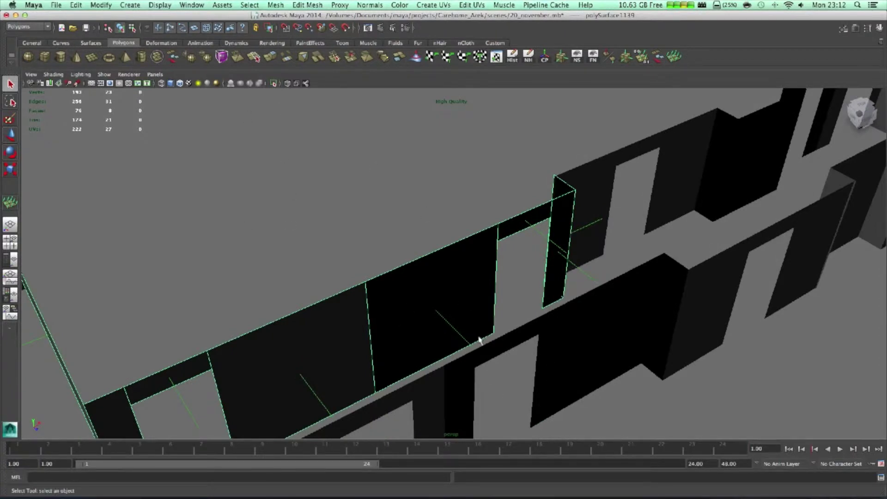
pyautogui.click(160, 5)
pyautogui.moveTo(187, 107)
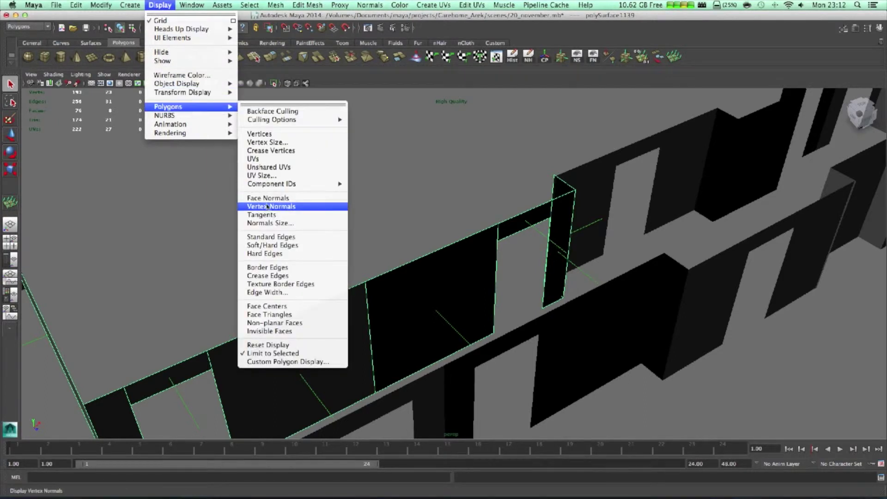
pyautogui.click(268, 198)
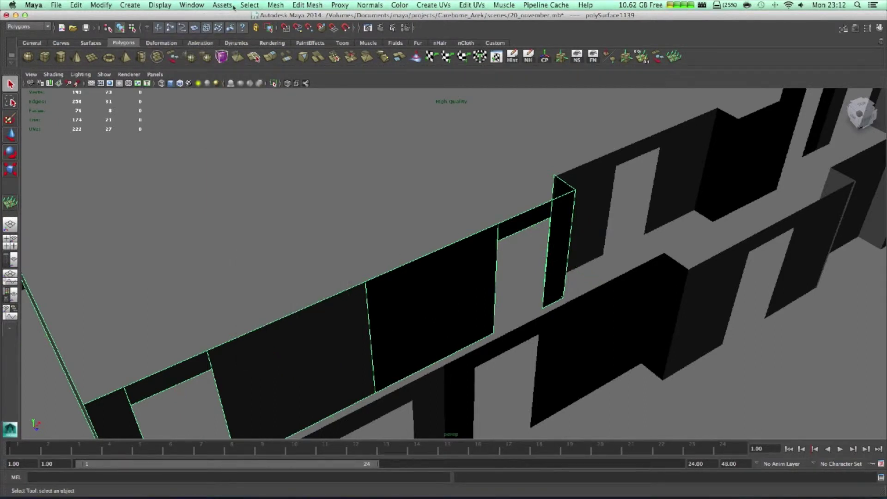
pyautogui.click(160, 5)
pyautogui.moveTo(167, 107)
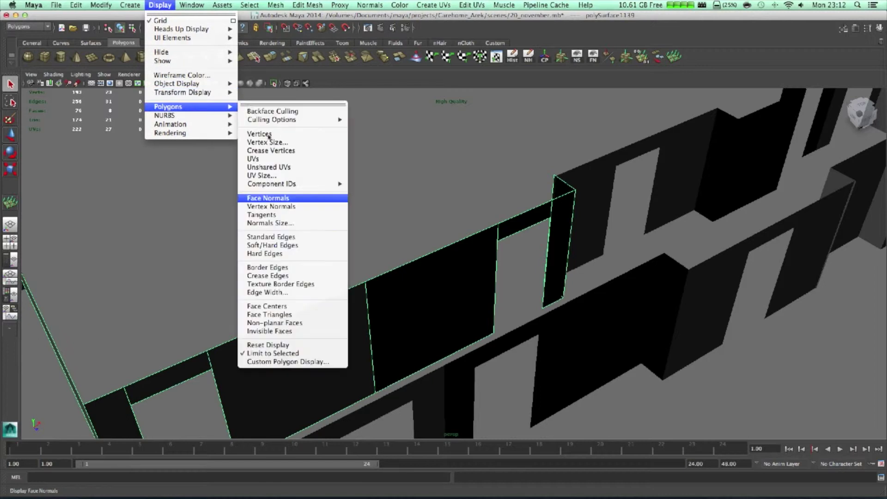
pyautogui.click(275, 199)
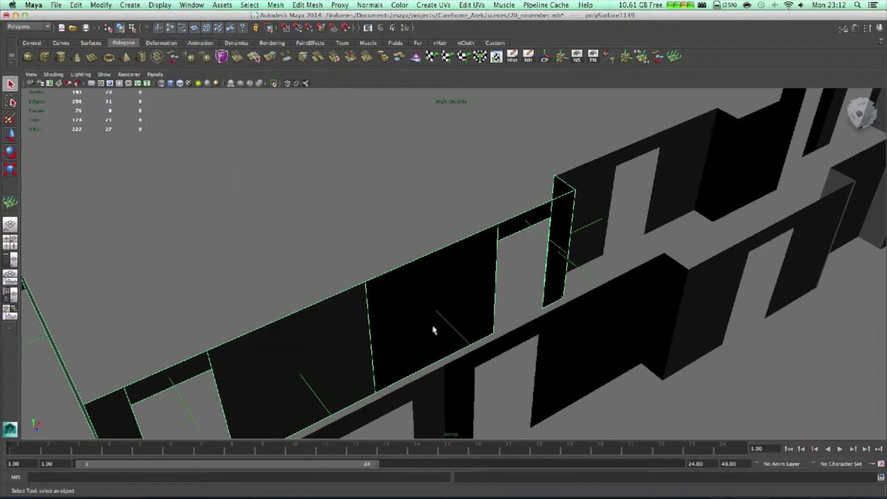
pyautogui.moveTo(433, 330)
pyautogui.keyDown('alt'); pyautogui.mouseDown()
pyautogui.moveTo(316, 329)
pyautogui.moveTo(370, 328)
pyautogui.moveTo(353, 301)
pyautogui.mouseUp(); pyautogui.keyUp('alt')
# Step: Select three black wall faces and duplicate them with Edit Mesh > Duplicate Face
pyautogui.rightClick(367, 251)
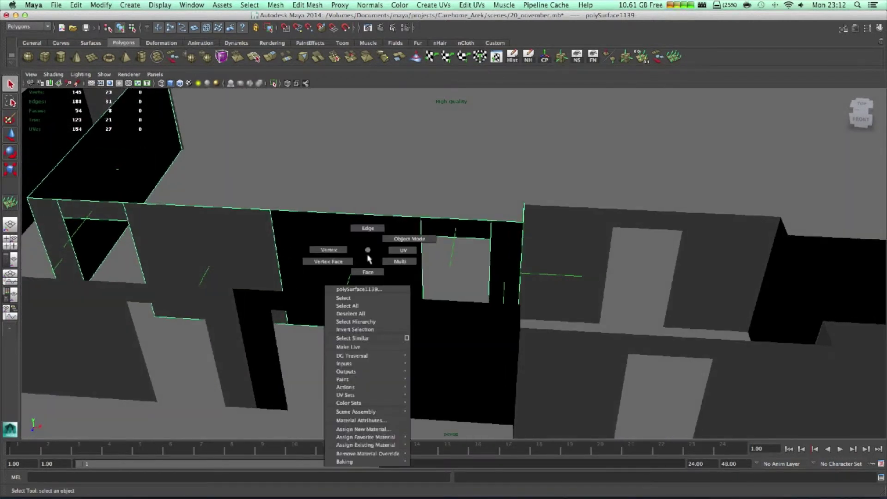
pyautogui.moveTo(367, 259); pyautogui.dragTo(368, 272, button='right')
pyautogui.click(367, 273)
pyautogui.keyDown('shift'); pyautogui.click(486, 231); pyautogui.keyUp('shift')
pyautogui.keyDown('shift'); pyautogui.click(517, 258); pyautogui.keyUp('shift')
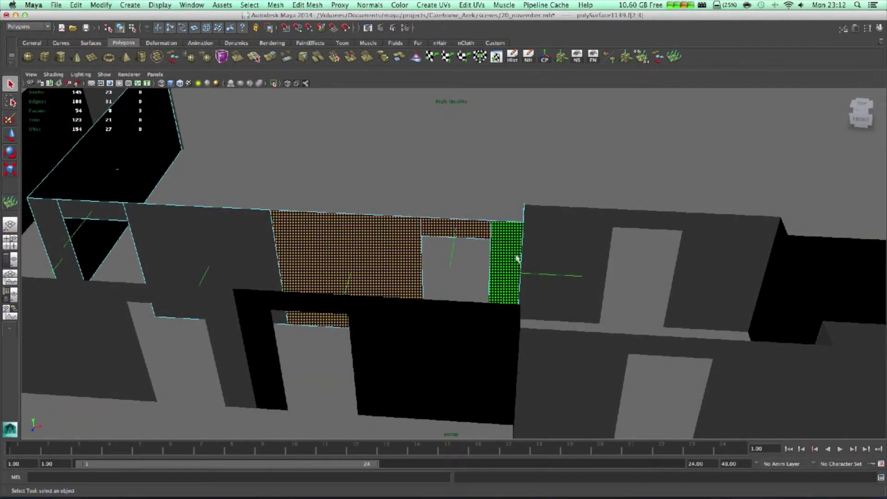
pyautogui.moveTo(516, 259)
pyautogui.keyDown('alt'); pyautogui.mouseDown()
pyautogui.moveTo(528, 262)
pyautogui.moveTo(517, 279)
pyautogui.mouseUp(); pyautogui.keyUp('alt')
pyautogui.click(309, 5)
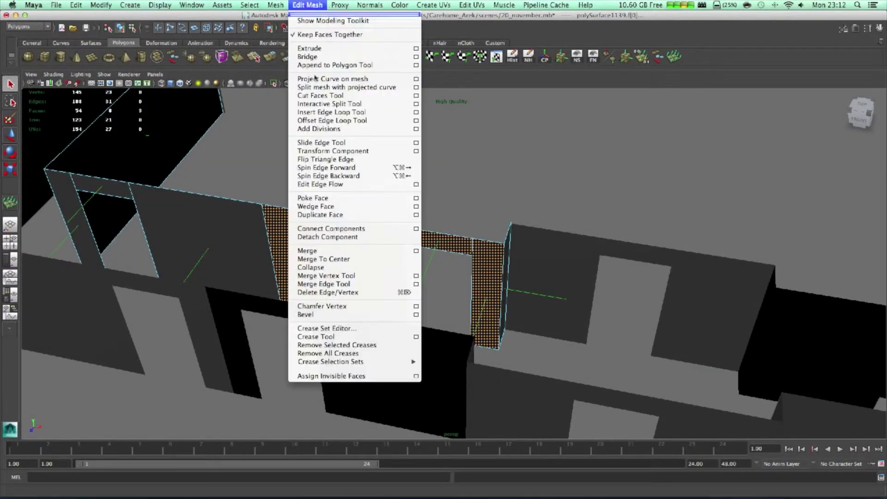
pyautogui.click(320, 214)
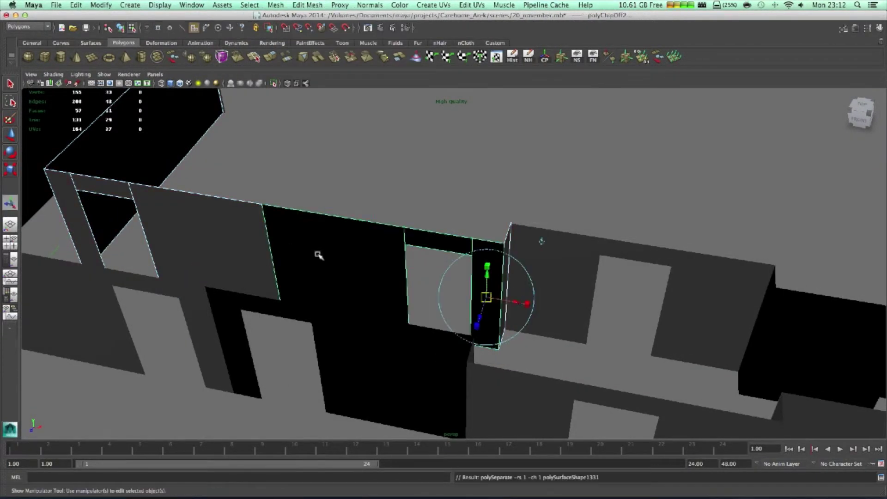
# Step: Delete the face above the doorway and the side face from the wall piece
pyautogui.click(271, 257)
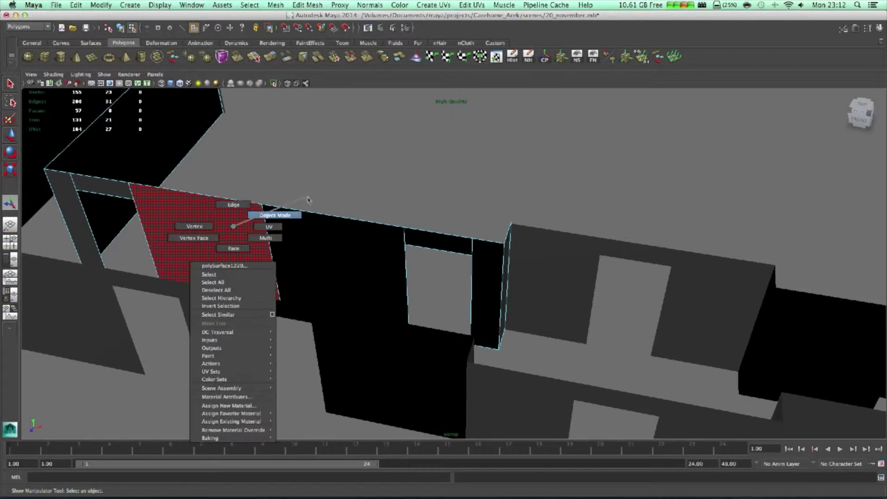
pyautogui.moveTo(233, 222); pyautogui.dragTo(274, 207, button='right')
pyautogui.click(307, 233)
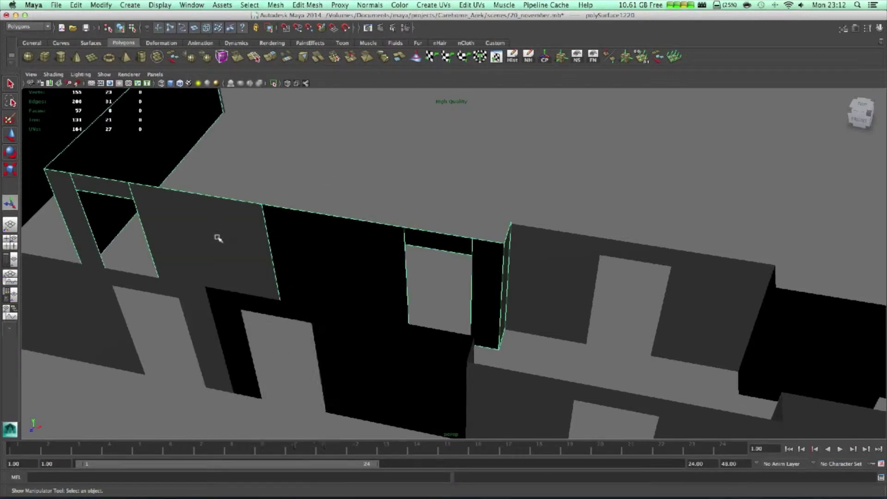
pyautogui.moveTo(218, 238); pyautogui.dragTo(212, 256, button='right')
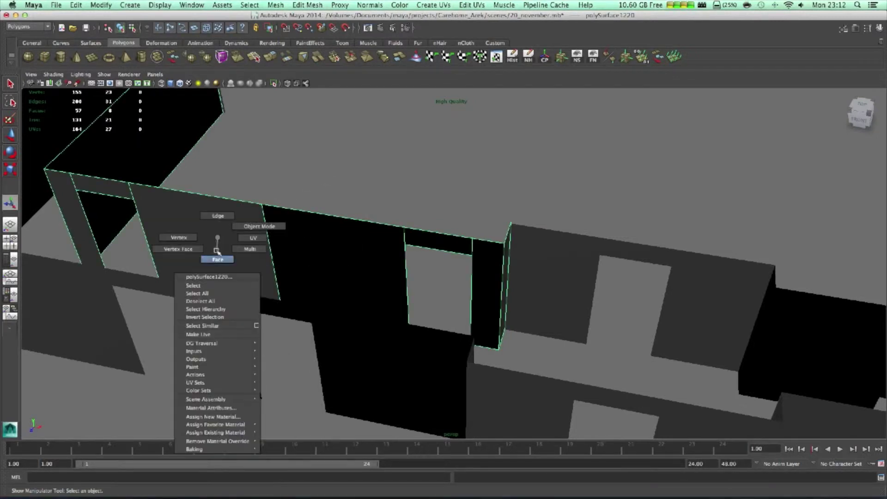
pyautogui.click(460, 244)
pyautogui.press('Delete')
pyautogui.click(488, 277)
pyautogui.press('Delete')
pyautogui.click(370, 230)
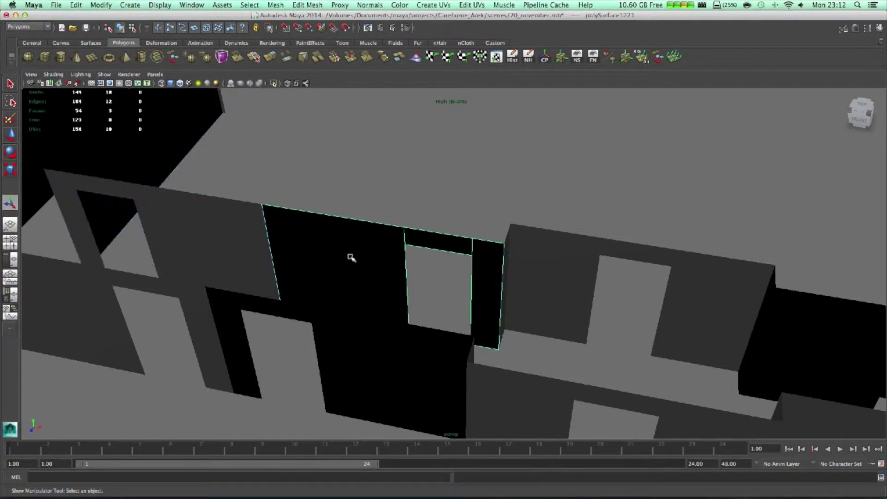
# Step: Display face normals on the doorway wall piece
pyautogui.keyDown('alt'); pyautogui.moveTo(352, 258); pyautogui.dragTo(376, 257); pyautogui.keyUp('alt')
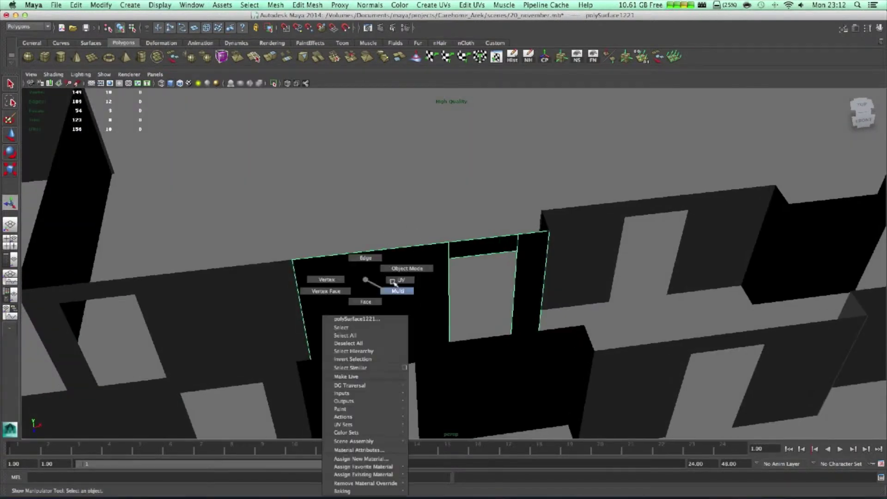
pyautogui.moveTo(367, 314); pyautogui.dragTo(394, 303, button='right')
pyautogui.keyDown('alt'); pyautogui.moveTo(353, 309); pyautogui.dragTo(346, 271); pyautogui.keyUp('alt')
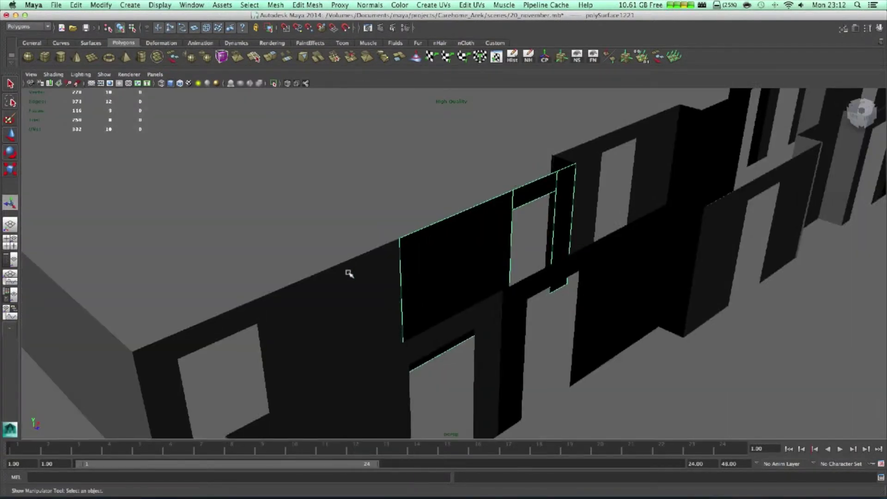
pyautogui.click(192, 4)
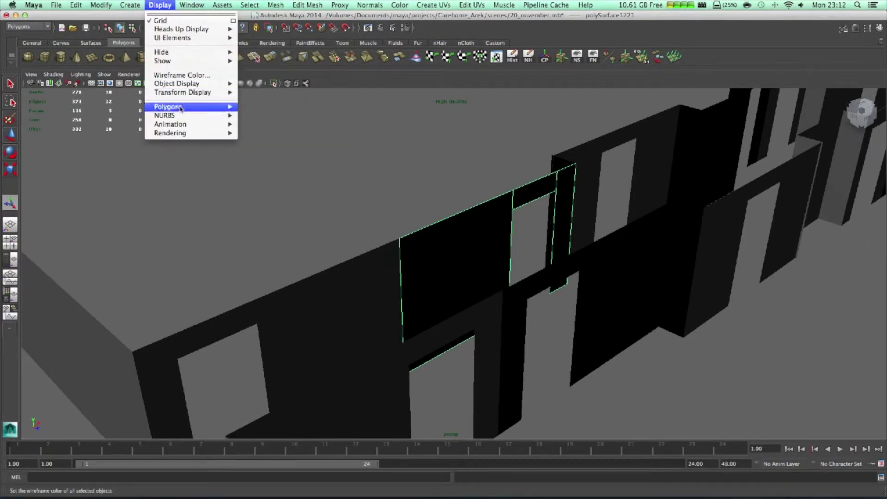
pyautogui.moveTo(168, 107)
pyautogui.click(265, 199)
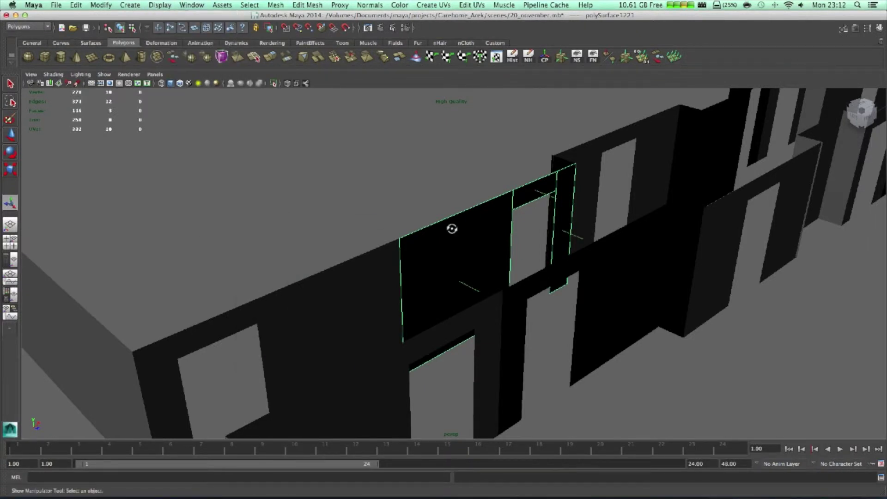
# Step: Render the current view twice to check the walls' shading
pyautogui.keyDown('alt'); pyautogui.moveTo(454, 229); pyautogui.dragTo(447, 234); pyautogui.keyUp('alt')
pyautogui.click(382, 28)
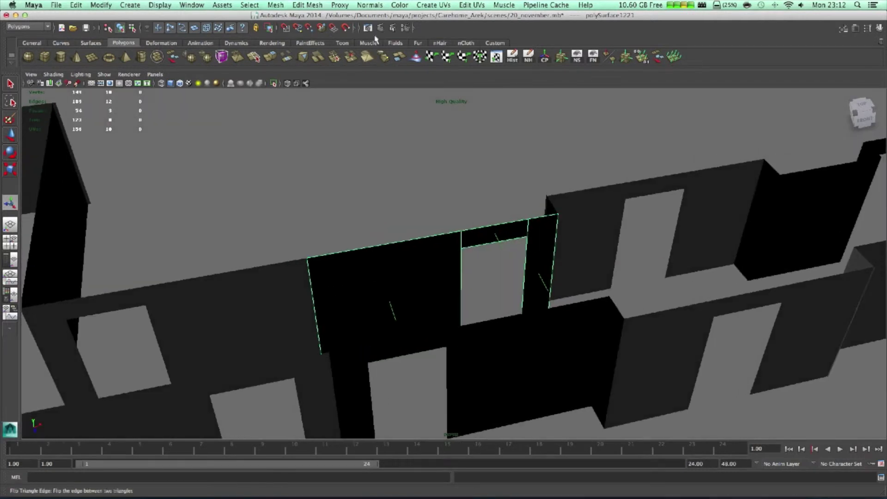
pyautogui.click(380, 28)
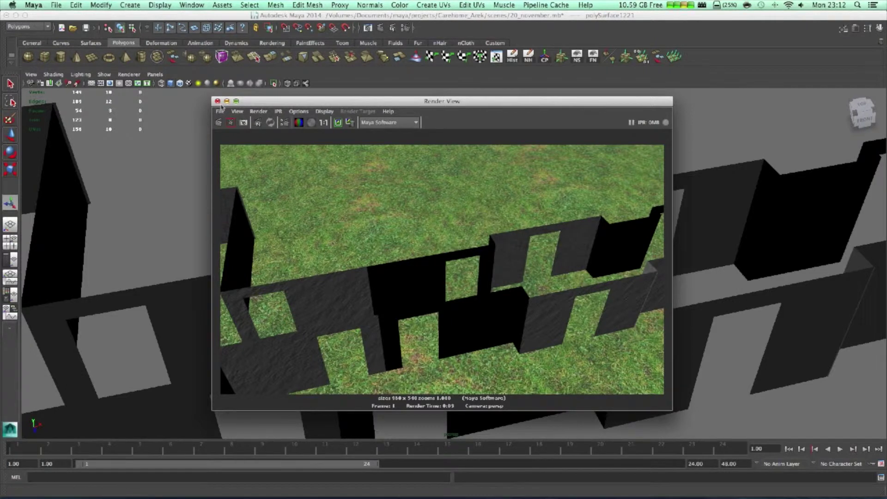
# Step: Close the test render and return the view to the doorway wall
pyautogui.click(218, 102)
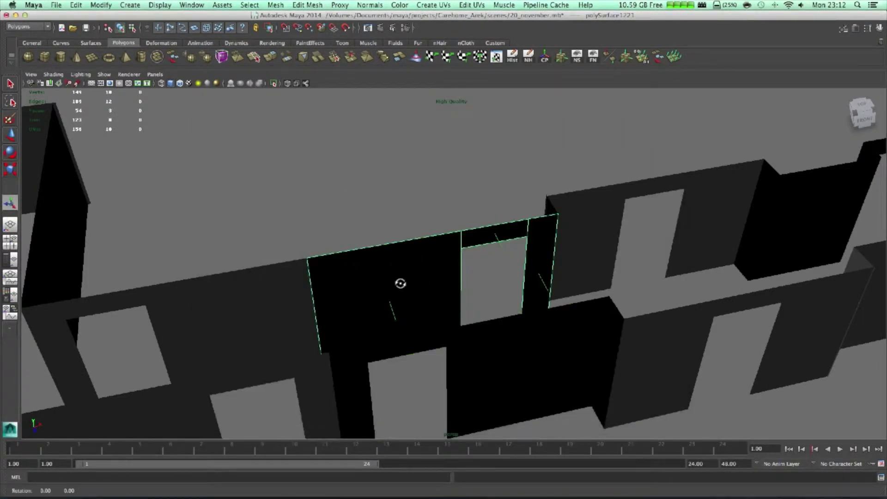
pyautogui.scroll(2, 401, 284)
pyautogui.moveTo(380, 272); pyautogui.dragTo(365, 277, button='right')
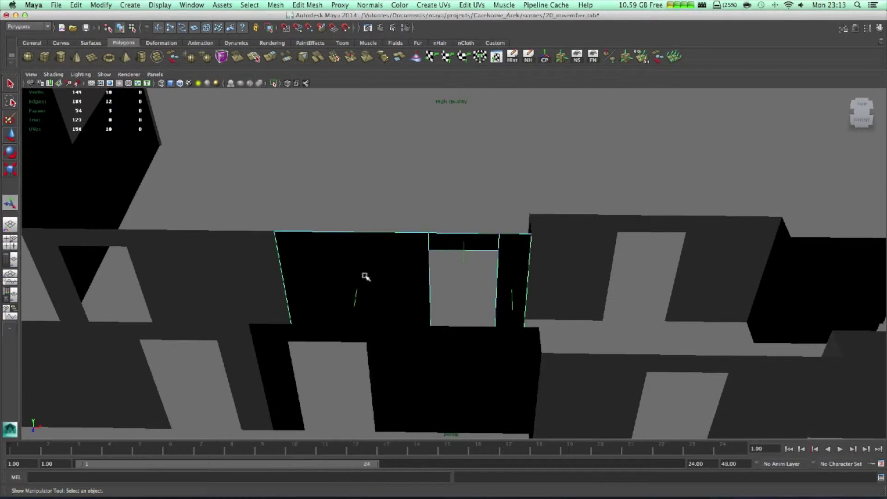
# Step: Marquee-select all the doorway wall's vertices and open the Normals menu
pyautogui.moveTo(410, 288)
pyautogui.keyDown('alt'); pyautogui.mouseDown()
pyautogui.moveTo(368, 284)
pyautogui.moveTo(409, 289)
pyautogui.mouseUp(); pyautogui.keyUp('alt')
pyautogui.moveTo(206, 187); pyautogui.dragTo(602, 396)
pyautogui.moveTo(602, 395)
pyautogui.keyDown('alt'); pyautogui.mouseDown()
pyautogui.moveTo(573, 363)
pyautogui.moveTo(608, 358)
pyautogui.mouseUp(); pyautogui.keyUp('alt')
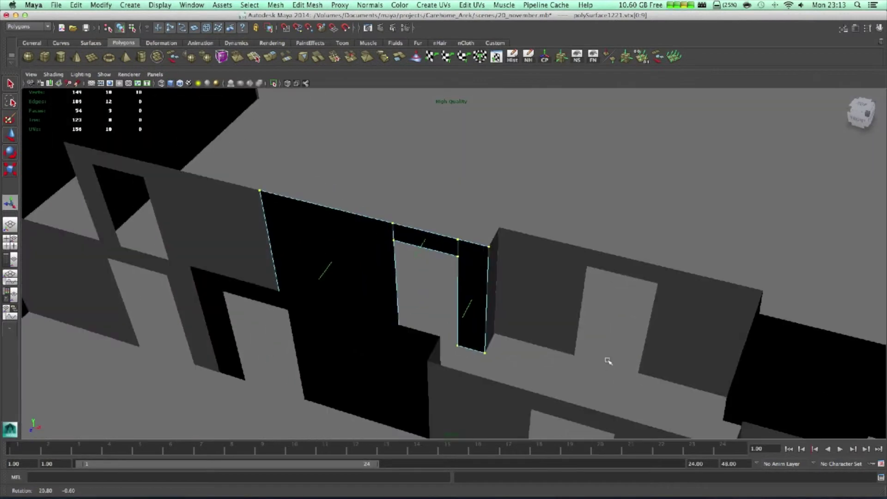
pyautogui.click(369, 5)
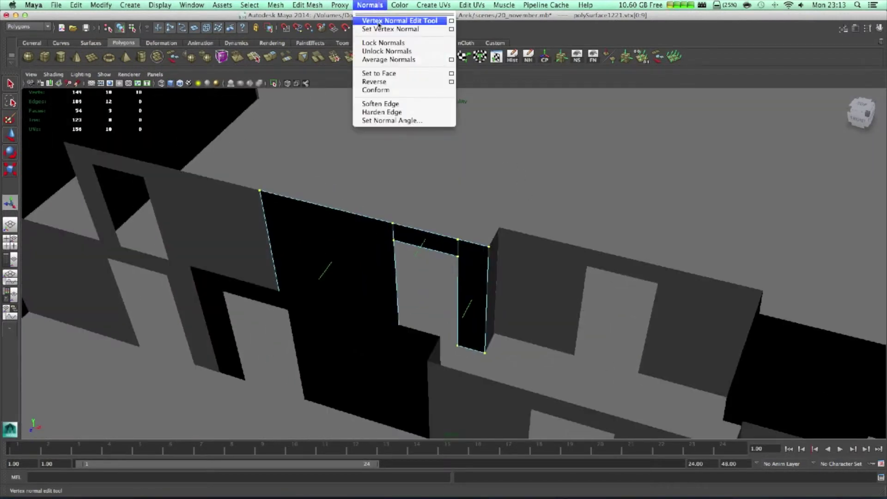
# Step: Rotate the doorway wall's vertex normals with the Vertex Normal Edit Tool
pyautogui.click(370, 24)
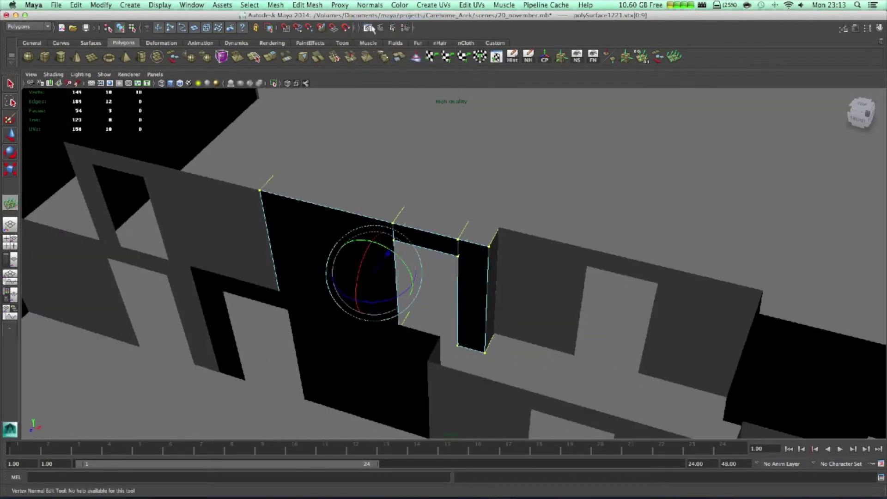
pyautogui.moveTo(454, 248)
pyautogui.keyDown('alt'); pyautogui.mouseDown()
pyautogui.moveTo(337, 244)
pyautogui.moveTo(326, 230)
pyautogui.moveTo(472, 242)
pyautogui.moveTo(465, 247)
pyautogui.mouseUp(); pyautogui.keyUp('alt')
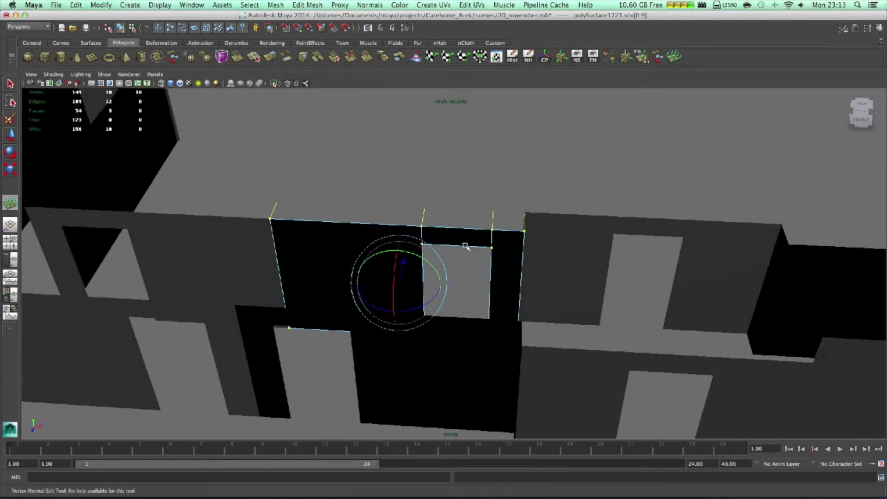
pyautogui.moveTo(436, 298)
pyautogui.mouseDown()
pyautogui.moveTo(331, 323)
pyautogui.moveTo(391, 308)
pyautogui.moveTo(467, 238)
pyautogui.moveTo(432, 196)
pyautogui.moveTo(451, 252)
pyautogui.moveTo(465, 237)
pyautogui.mouseUp()
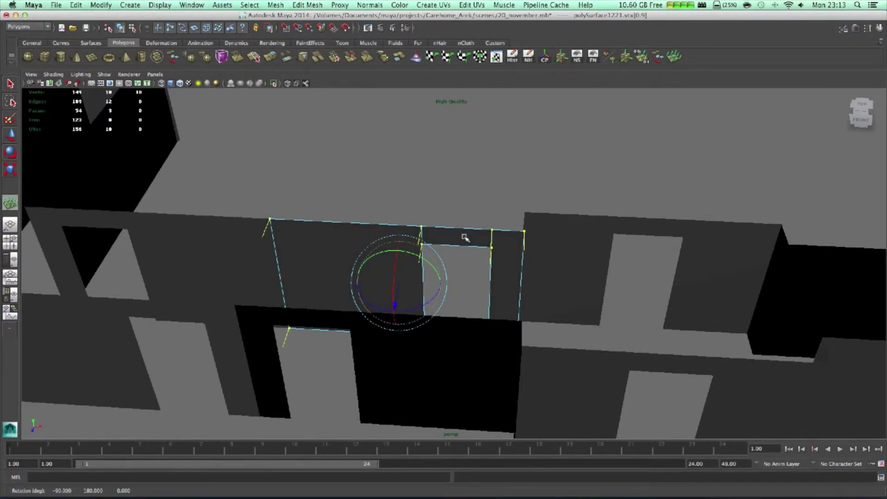
pyautogui.keyDown('alt'); pyautogui.moveTo(452, 298); pyautogui.dragTo(307, 230); pyautogui.keyUp('alt')
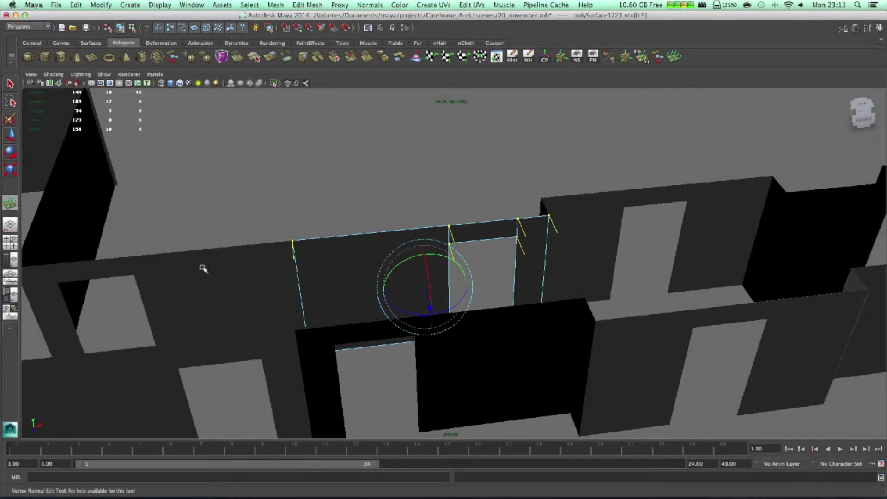
pyautogui.moveTo(421, 291)
pyautogui.keyDown('alt'); pyautogui.mouseDown()
pyautogui.moveTo(402, 293)
pyautogui.moveTo(459, 303)
pyautogui.moveTo(422, 316)
pyautogui.moveTo(444, 382)
pyautogui.mouseUp(); pyautogui.keyUp('alt')
pyautogui.click(454, 383)
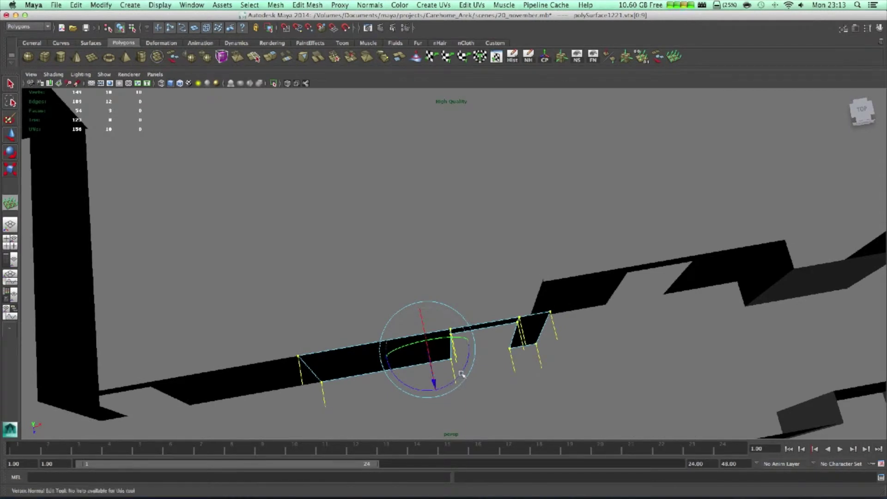
pyautogui.click(462, 373)
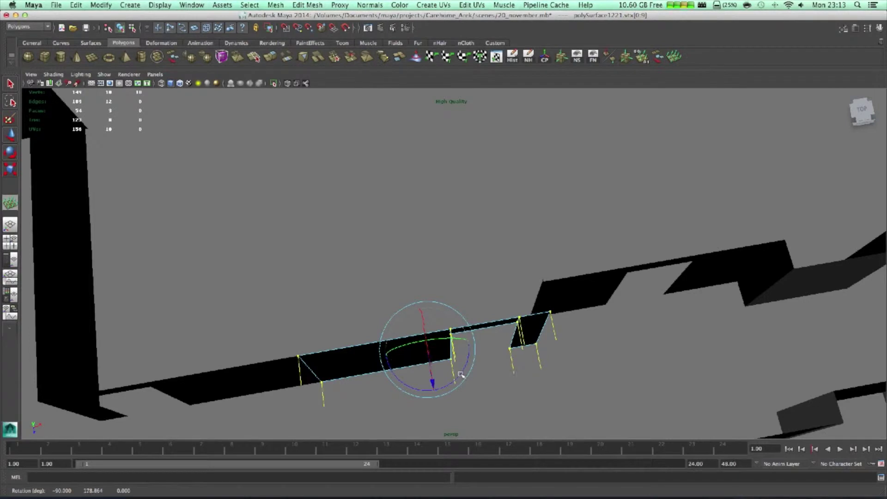
pyautogui.moveTo(461, 373); pyautogui.dragTo(491, 333)
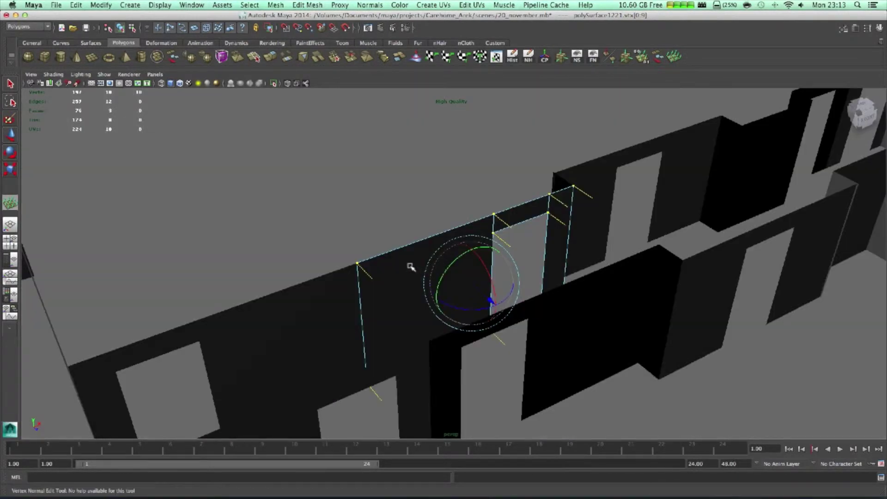
# Step: Leave normal editing and deselect the wall vertices
pyautogui.moveTo(406, 248); pyautogui.dragTo(439, 195, button='right')
pyautogui.moveTo(439, 194)
pyautogui.keyDown('alt'); pyautogui.mouseDown()
pyautogui.moveTo(390, 188)
pyautogui.moveTo(366, 133)
pyautogui.mouseUp(); pyautogui.keyUp('alt')
pyautogui.click(367, 133)
pyautogui.moveTo(372, 187)
pyautogui.keyDown('alt'); pyautogui.mouseDown()
pyautogui.moveTo(383, 186)
pyautogui.moveTo(345, 181)
pyautogui.moveTo(447, 195)
pyautogui.moveTo(517, 186)
pyautogui.moveTo(465, 192)
pyautogui.moveTo(384, 181)
pyautogui.moveTo(366, 191)
pyautogui.mouseUp(); pyautogui.keyUp('alt')
# Step: Render the frame to check the wall, then close Render View
pyautogui.click(381, 28)
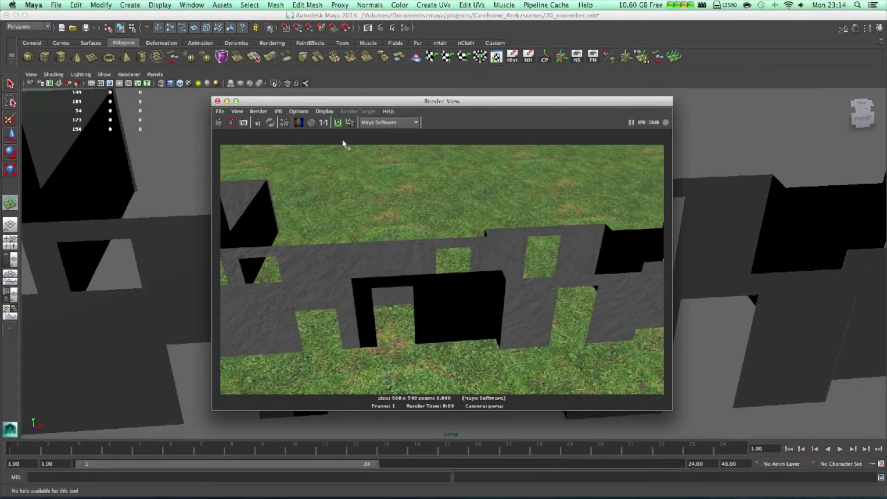
pyautogui.click(217, 101)
pyautogui.moveTo(458, 368)
pyautogui.keyDown('alt'); pyautogui.mouseDown()
pyautogui.moveTo(561, 368)
pyautogui.moveTo(580, 268)
pyautogui.moveTo(429, 347)
pyautogui.moveTo(501, 332)
pyautogui.moveTo(444, 331)
pyautogui.moveTo(371, 233)
pyautogui.mouseUp(); pyautogui.keyUp('alt')
# Step: Select the long wall object polySurface1092
pyautogui.moveTo(406, 258)
pyautogui.keyDown('alt'); pyautogui.mouseDown()
pyautogui.moveTo(483, 267)
pyautogui.moveTo(506, 257)
pyautogui.moveTo(474, 259)
pyautogui.moveTo(472, 223)
pyautogui.mouseUp(); pyautogui.keyUp('alt')
pyautogui.click(467, 232)
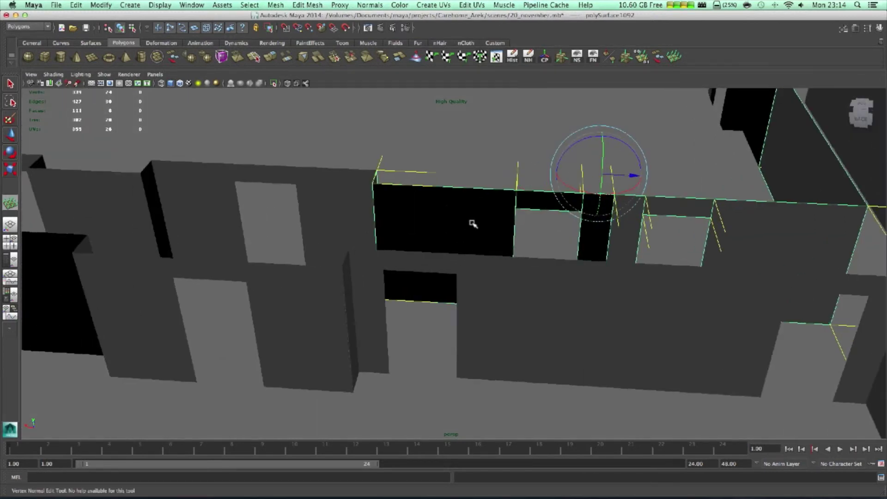
pyautogui.press('q')
pyautogui.click(462, 154)
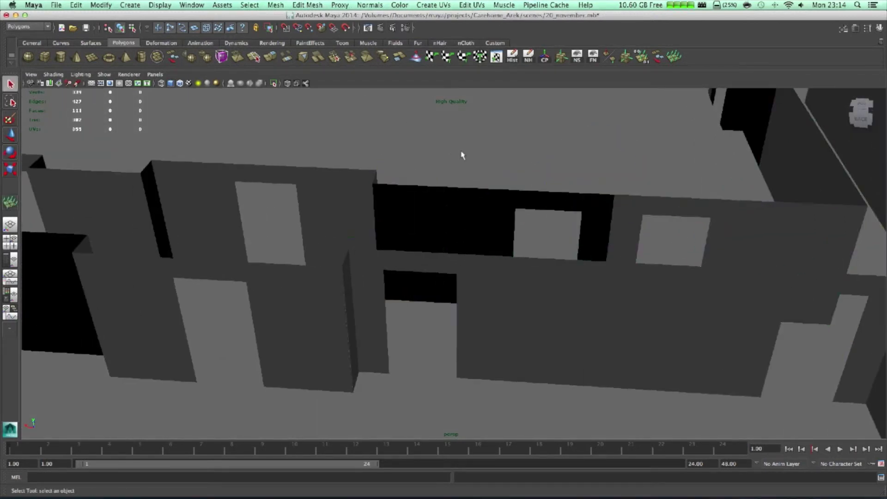
pyautogui.keyDown('alt'); pyautogui.moveTo(462, 155); pyautogui.dragTo(447, 206); pyautogui.keyUp('alt')
pyautogui.click(459, 271)
pyautogui.moveTo(459, 271)
pyautogui.keyDown('alt'); pyautogui.mouseDown()
pyautogui.moveTo(487, 282)
pyautogui.moveTo(507, 271)
pyautogui.moveTo(425, 273)
pyautogui.moveTo(535, 271)
pyautogui.mouseUp(); pyautogui.keyUp('alt')
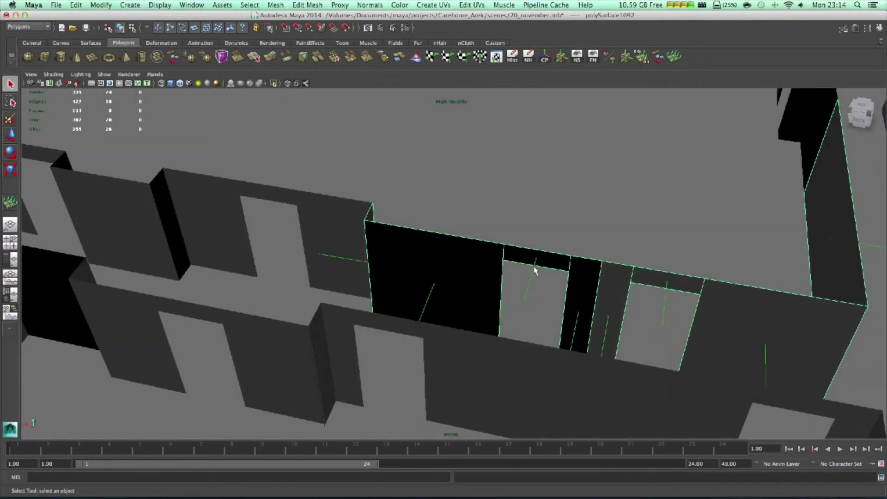
# Step: Render the scene twice, closing Render View each time, to check for black faces
pyautogui.click(381, 28)
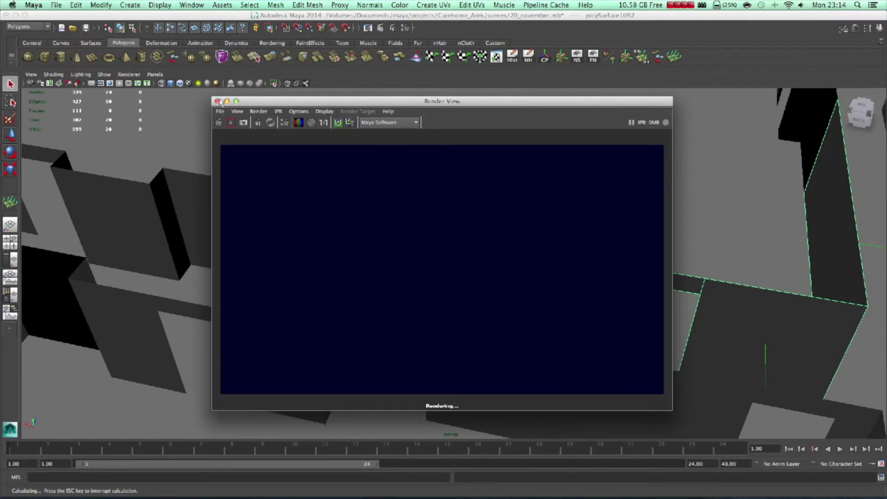
pyautogui.click(218, 100)
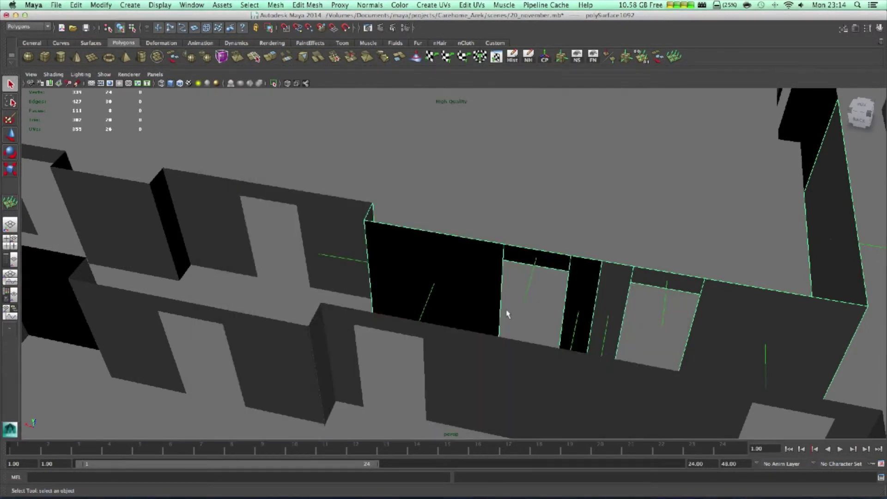
pyautogui.moveTo(492, 288)
pyautogui.keyDown('alt'); pyautogui.mouseDown()
pyautogui.moveTo(376, 287)
pyautogui.moveTo(347, 257)
pyautogui.moveTo(462, 90)
pyautogui.mouseUp(); pyautogui.keyUp('alt')
pyautogui.click(381, 28)
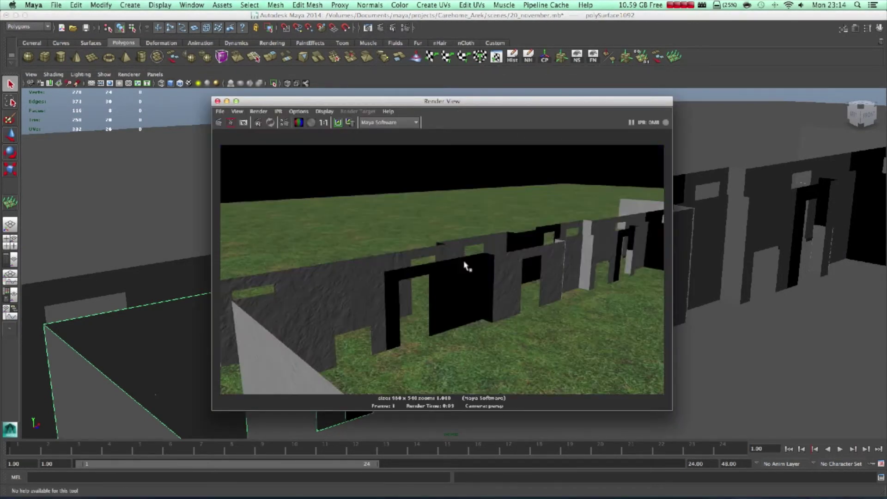
pyautogui.click(217, 101)
pyautogui.moveTo(410, 231)
pyautogui.keyDown('alt'); pyautogui.mouseDown()
pyautogui.moveTo(462, 279)
pyautogui.moveTo(614, 282)
pyautogui.mouseUp(); pyautogui.keyUp('alt')
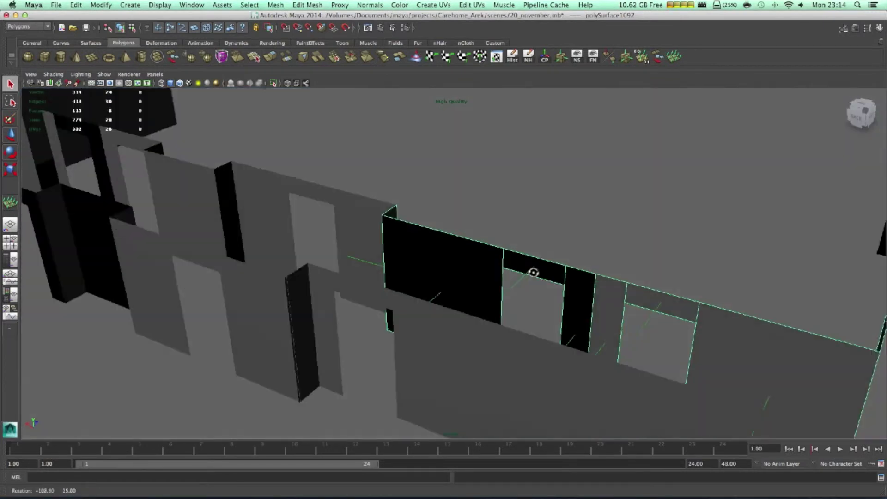
pyautogui.keyDown('alt'); pyautogui.moveTo(533, 272); pyautogui.dragTo(456, 350); pyautogui.keyUp('alt')
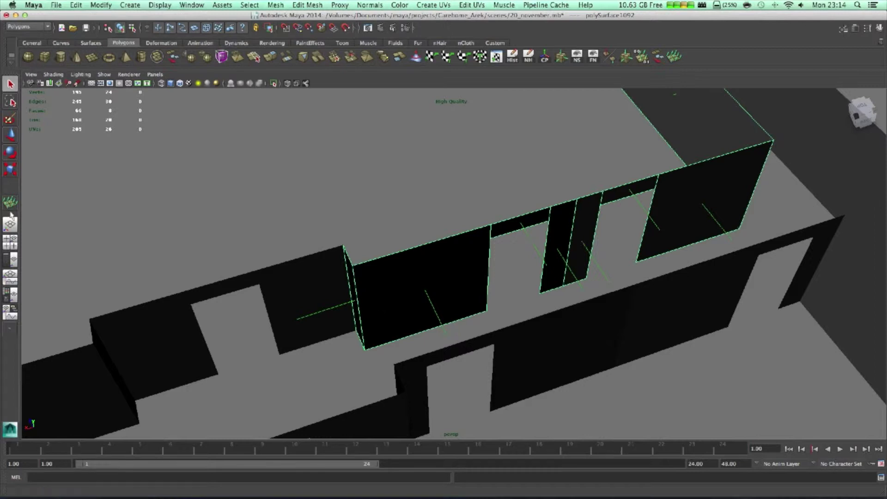
pyautogui.press('y')
# Step: Reactivate vertex normal editing (Y) on polySurface1092 and inspect its normals
pyautogui.moveTo(509, 232)
pyautogui.keyDown('alt'); pyautogui.mouseDown()
pyautogui.moveTo(435, 237)
pyautogui.moveTo(507, 262)
pyautogui.mouseUp(); pyautogui.keyUp('alt')
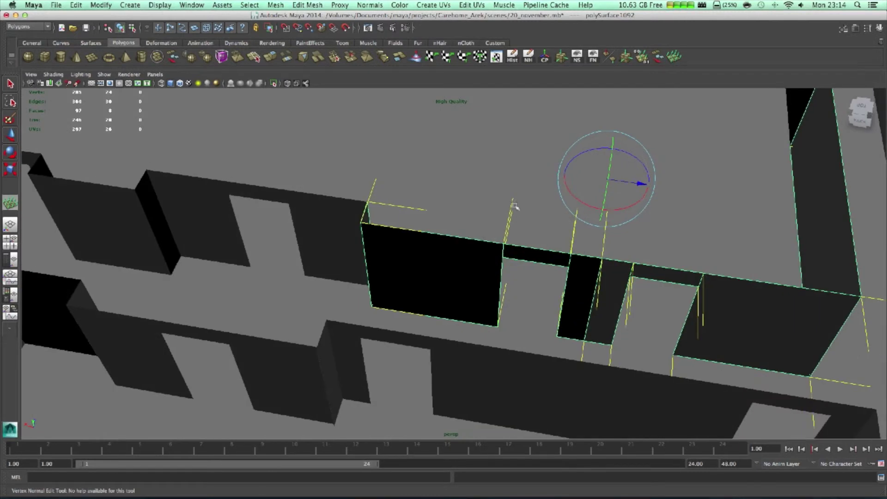
pyautogui.moveTo(554, 194)
pyautogui.keyDown('alt'); pyautogui.mouseDown()
pyautogui.moveTo(603, 230)
pyautogui.moveTo(445, 252)
pyautogui.mouseUp(); pyautogui.keyUp('alt')
pyautogui.rightClick(471, 245)
pyautogui.keyDown('alt'); pyautogui.moveTo(626, 252); pyautogui.dragTo(592, 235); pyautogui.keyUp('alt')
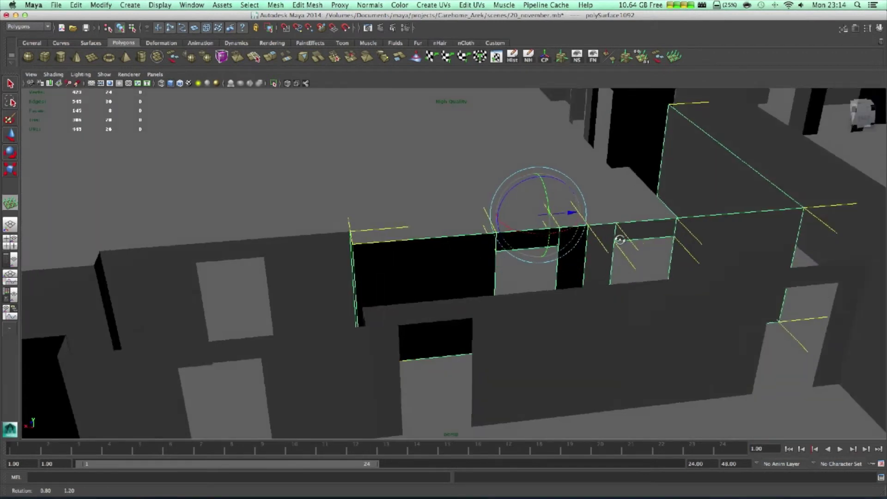
pyautogui.press('q')
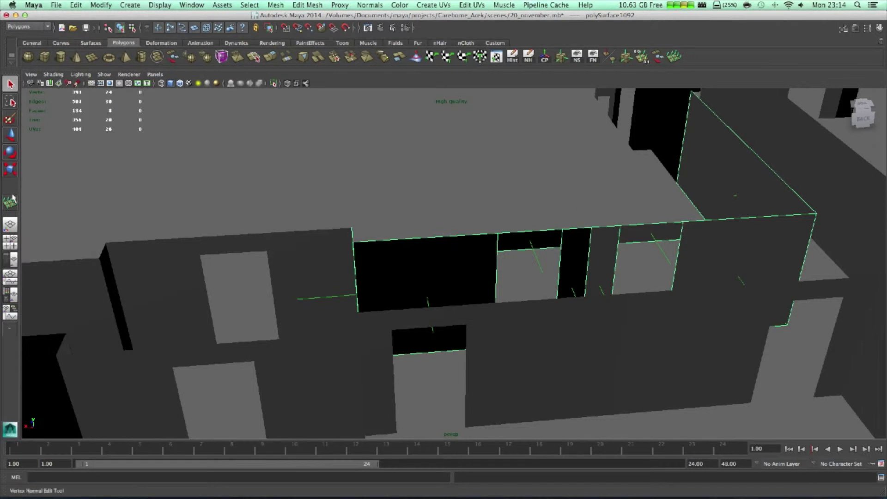
pyautogui.press('y')
pyautogui.keyDown('alt'); pyautogui.moveTo(580, 241); pyautogui.dragTo(593, 229); pyautogui.keyUp('alt')
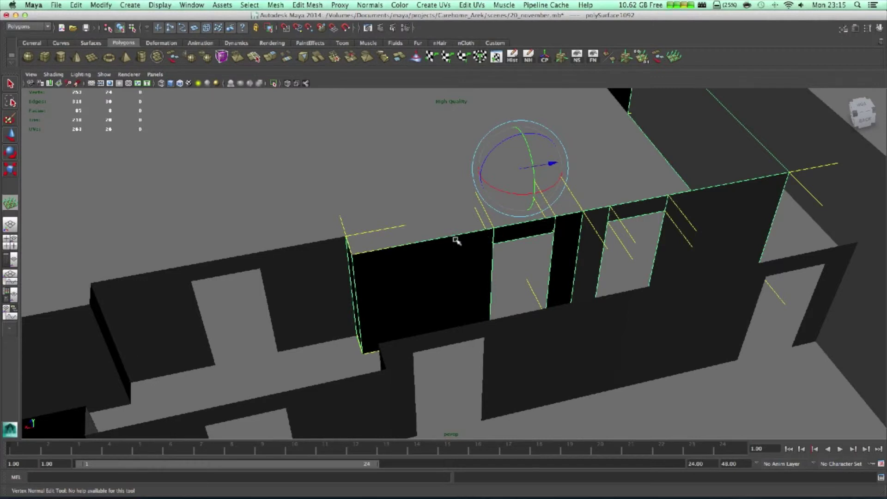
# Step: Duplicate the left wall, top strip and pillar faces into a separate piece
pyautogui.rightClick(467, 257)
pyautogui.rightClick(467, 256)
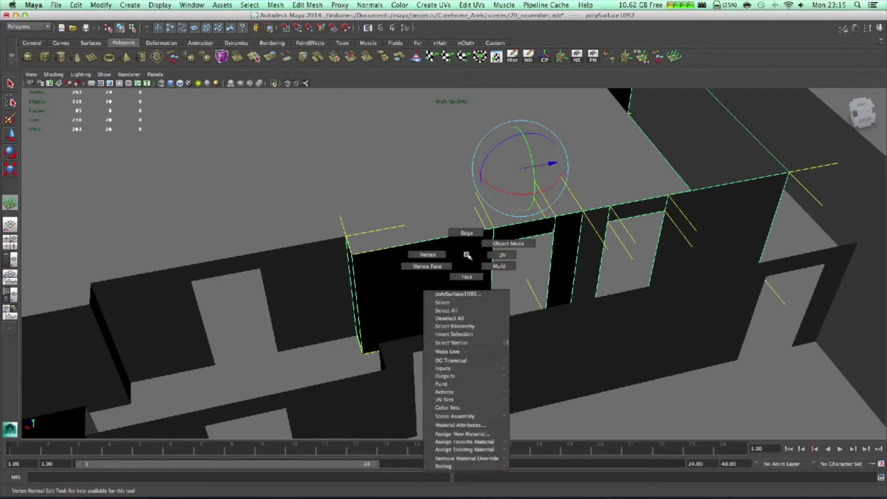
pyautogui.click(466, 276)
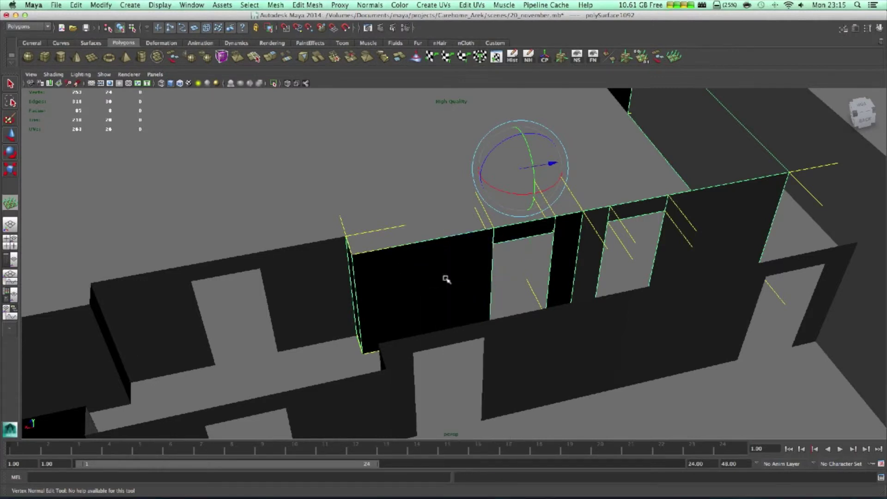
pyautogui.press('q')
pyautogui.keyDown('shift'); pyautogui.click(527, 229); pyautogui.keyUp('shift')
pyautogui.keyDown('shift'); pyautogui.click(566, 235); pyautogui.keyUp('shift')
pyautogui.keyDown('alt'); pyautogui.moveTo(495, 298); pyautogui.dragTo(506, 303); pyautogui.keyUp('alt')
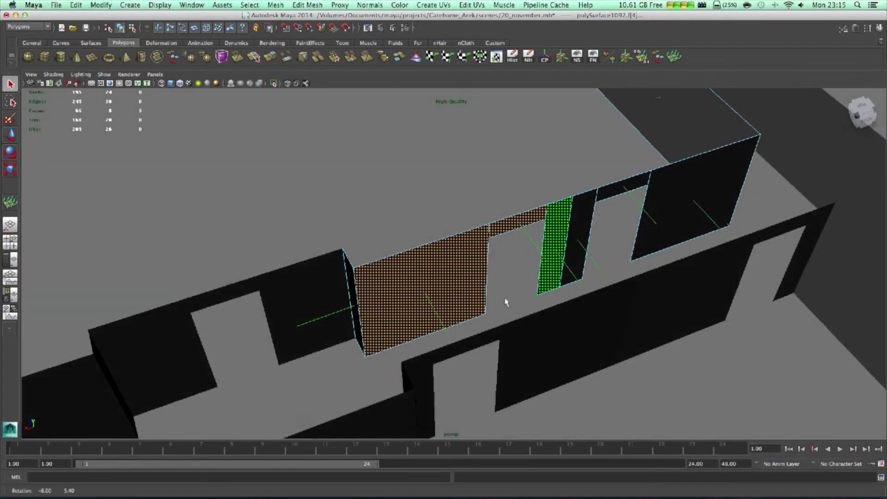
pyautogui.click(306, 5)
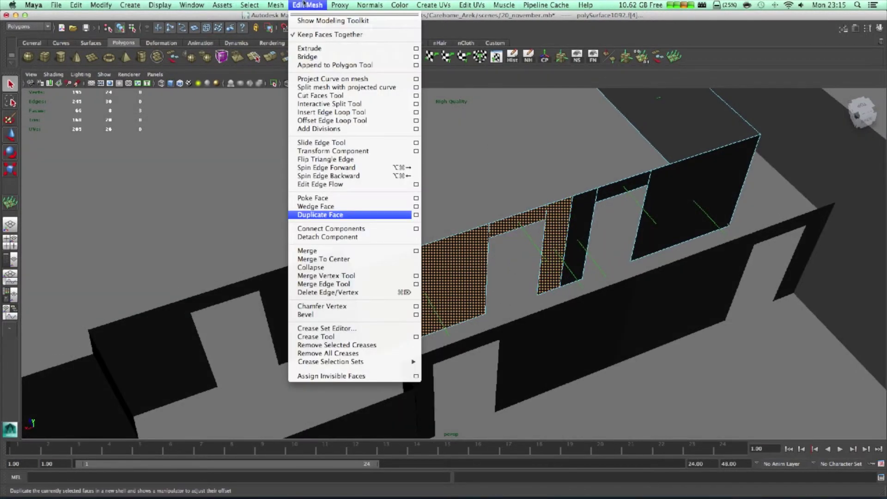
pyautogui.click(337, 215)
# Step: Delete the pillar face from the duplicate and select polySurface1222
pyautogui.click(555, 182)
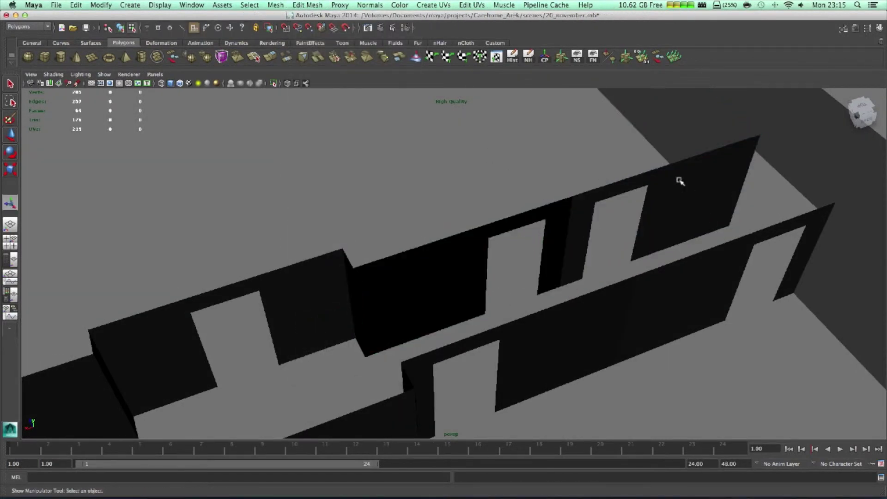
pyautogui.click(680, 181)
pyautogui.rightClick(684, 185)
pyautogui.moveTo(678, 189)
pyautogui.mouseDown(button='right')
pyautogui.moveTo(708, 171)
pyautogui.moveTo(678, 211)
pyautogui.mouseUp(button='right')
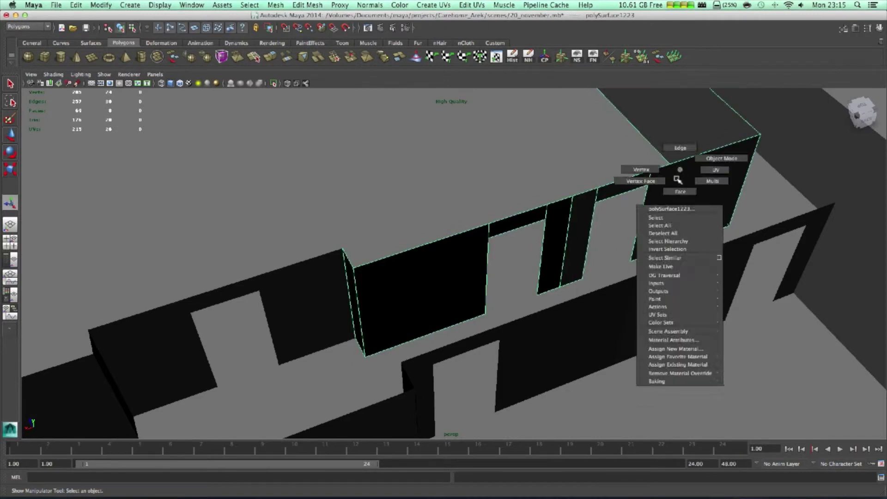
pyautogui.click(554, 219)
pyautogui.press('Delete')
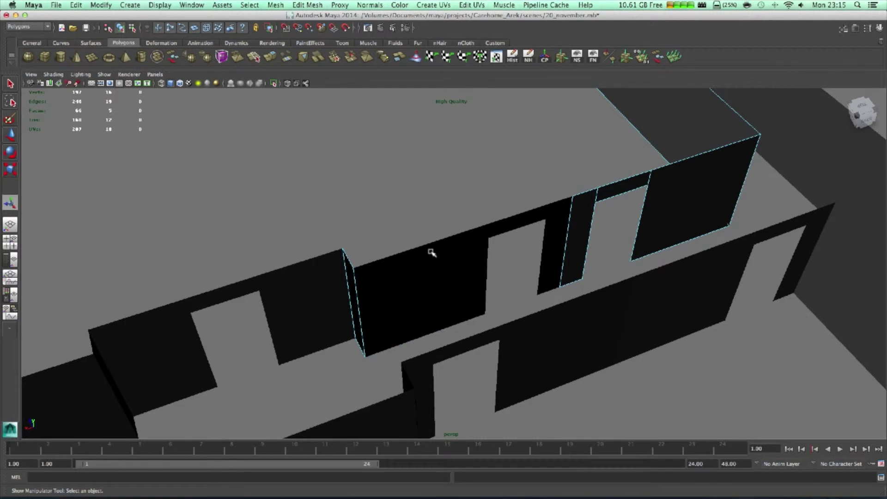
pyautogui.moveTo(431, 253); pyautogui.dragTo(475, 252, button='right')
pyautogui.click(475, 251)
pyautogui.moveTo(476, 252)
pyautogui.keyDown('alt'); pyautogui.mouseDown()
pyautogui.moveTo(501, 260)
pyautogui.moveTo(469, 132)
pyautogui.mouseUp(); pyautogui.keyUp('alt')
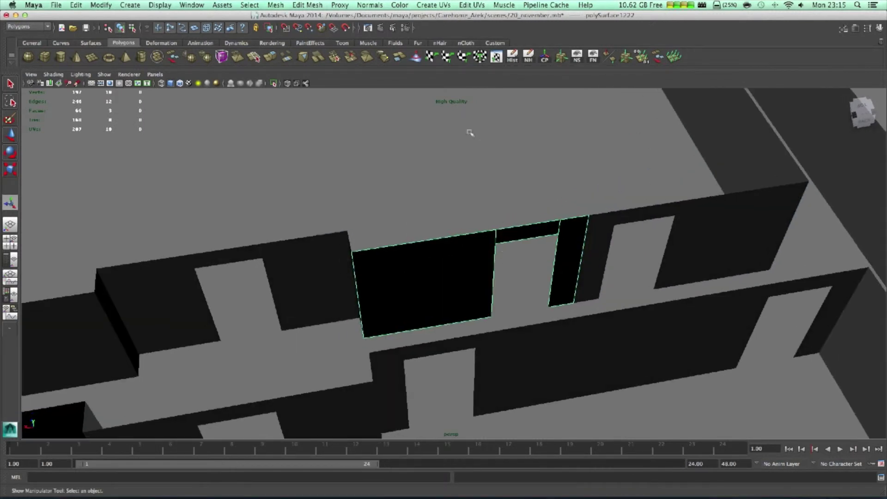
# Step: Edit the wall piece's vertex normals, then render a front-on view of the walls
pyautogui.click(673, 56)
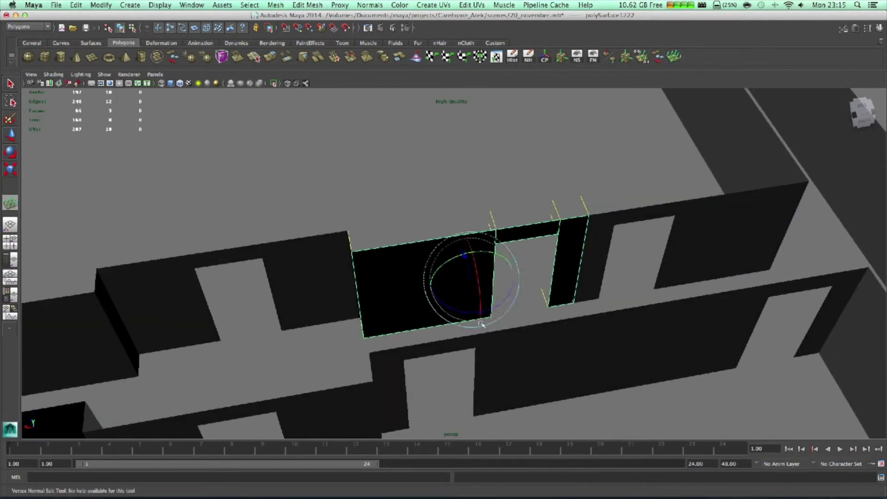
pyautogui.moveTo(482, 323)
pyautogui.keyDown('alt'); pyautogui.mouseDown()
pyautogui.moveTo(451, 314)
pyautogui.moveTo(511, 297)
pyautogui.mouseUp(); pyautogui.keyUp('alt')
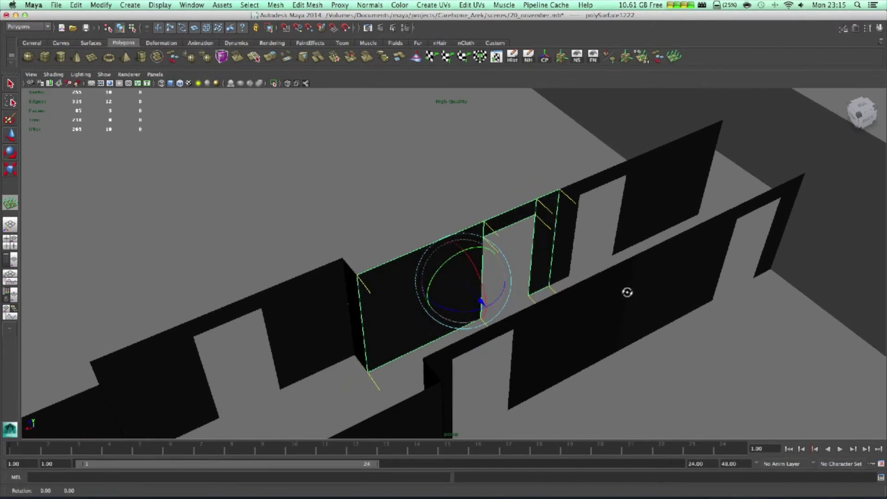
pyautogui.moveTo(626, 293)
pyautogui.keyDown('alt'); pyautogui.mouseDown()
pyautogui.moveTo(608, 288)
pyautogui.moveTo(616, 202)
pyautogui.moveTo(617, 228)
pyautogui.moveTo(635, 212)
pyautogui.moveTo(627, 208)
pyautogui.mouseUp(); pyautogui.keyUp('alt')
pyautogui.click(634, 217)
pyautogui.click(382, 27)
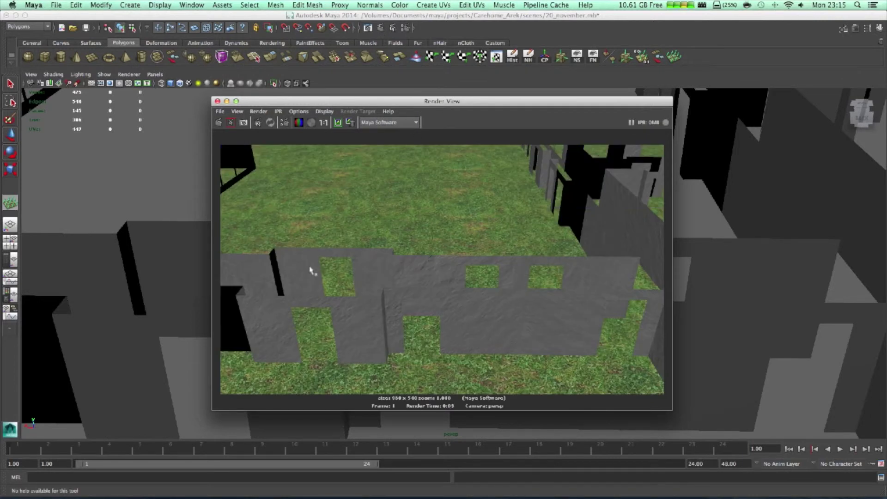
# Step: Render the walls from a closer angle to look for black faces
pyautogui.click(217, 102)
pyautogui.keyDown('alt'); pyautogui.moveTo(387, 223); pyautogui.dragTo(441, 264); pyautogui.keyUp('alt')
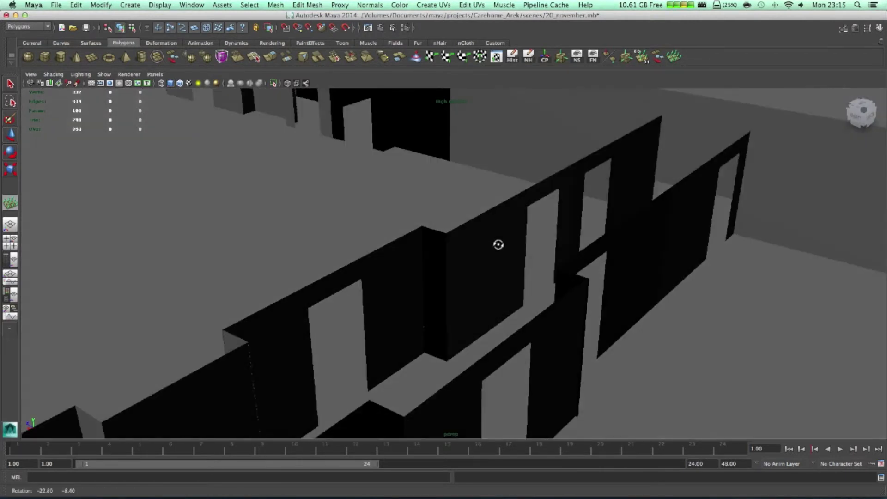
pyautogui.keyDown('alt'); pyautogui.moveTo(441, 264); pyautogui.dragTo(454, 247); pyautogui.keyUp('alt')
pyautogui.click(380, 28)
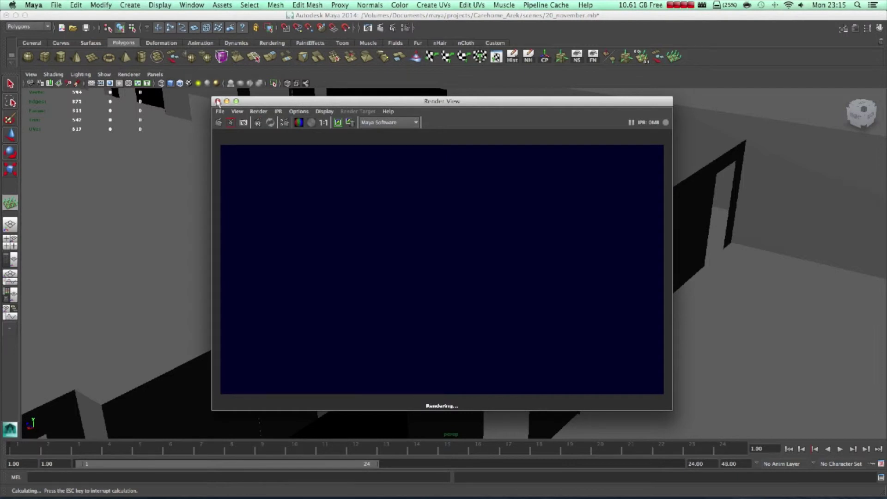
# Step: Render the walls from a second orbited angle and close the render window
pyautogui.click(217, 101)
pyautogui.moveTo(333, 259)
pyautogui.keyDown('alt'); pyautogui.mouseDown()
pyautogui.moveTo(162, 268)
pyautogui.moveTo(160, 289)
pyautogui.moveTo(145, 273)
pyautogui.mouseUp(); pyautogui.keyUp('alt')
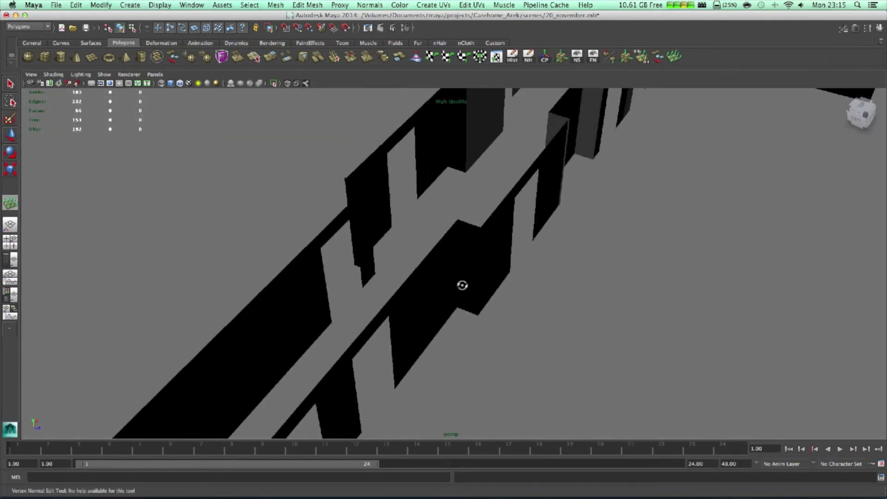
pyautogui.keyDown('alt'); pyautogui.moveTo(462, 284); pyautogui.dragTo(462, 283); pyautogui.keyUp('alt')
pyautogui.click(380, 27)
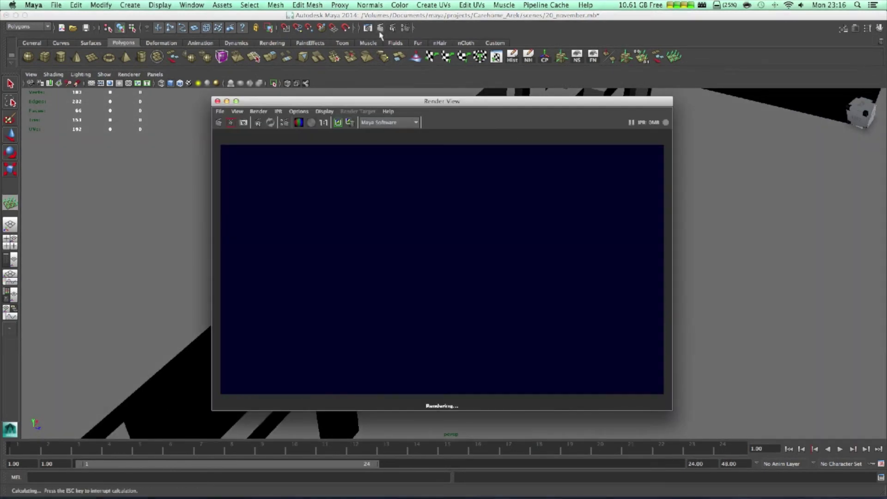
pyautogui.click(216, 102)
pyautogui.keyDown('alt'); pyautogui.moveTo(471, 225); pyautogui.dragTo(478, 221); pyautogui.keyUp('alt')
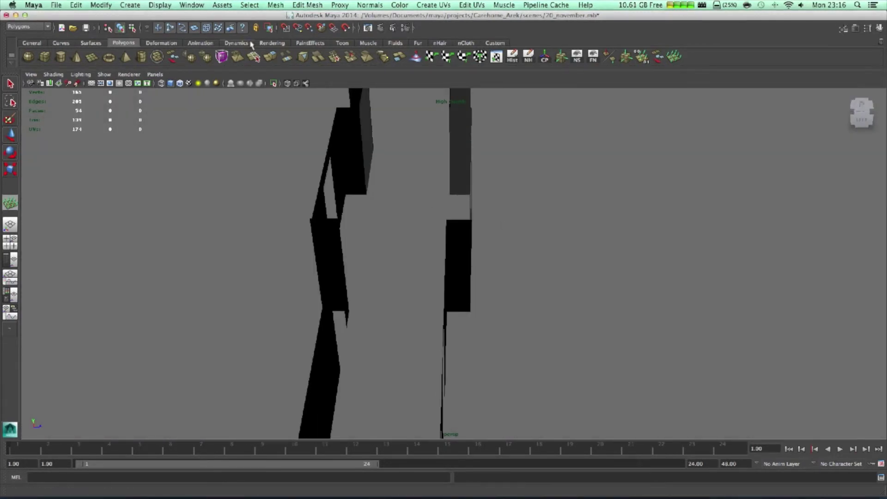
# Step: Create a point light from the Rendering shelf and get the Move tool ready
pyautogui.click(273, 43)
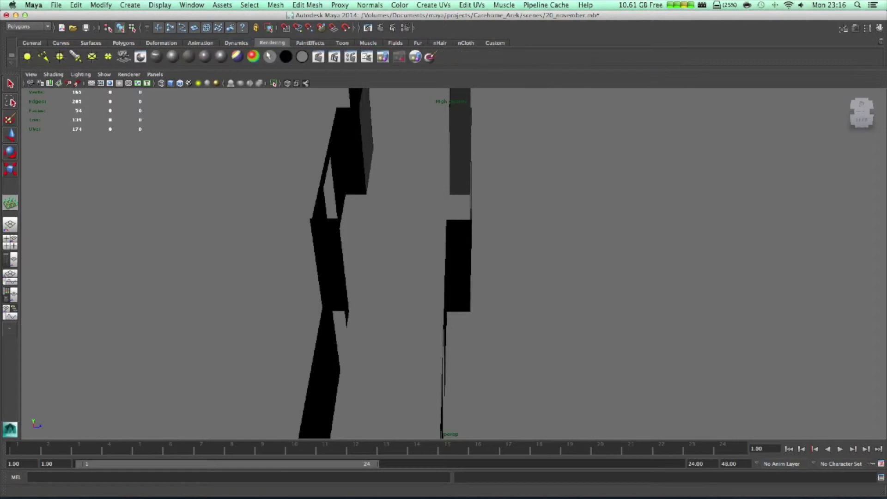
pyautogui.click(62, 60)
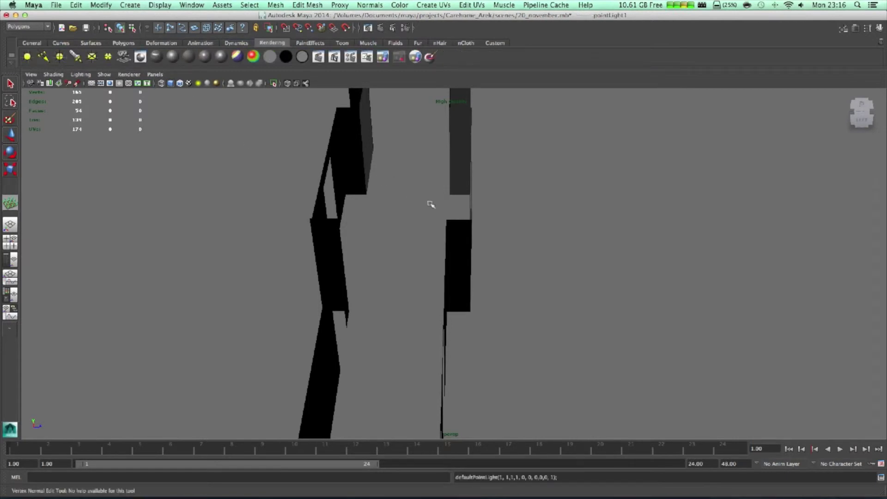
pyautogui.moveTo(430, 204)
pyautogui.keyDown('alt'); pyautogui.mouseDown()
pyautogui.moveTo(497, 196)
pyautogui.moveTo(386, 200)
pyautogui.mouseUp(); pyautogui.keyUp('alt')
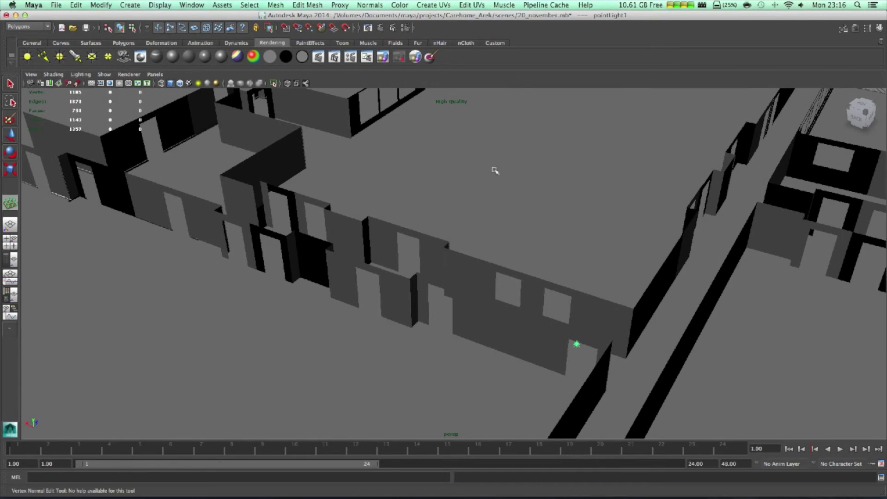
pyautogui.press('e')
pyautogui.press('w')
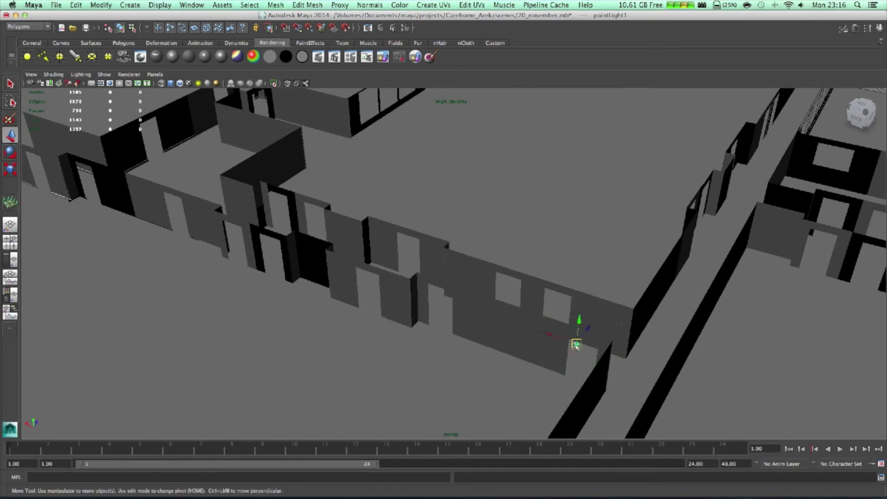
# Step: Move pointLight1 down among the walls near the central doorway
pyautogui.moveTo(552, 338); pyautogui.dragTo(297, 250)
pyautogui.keyDown('alt'); pyautogui.moveTo(392, 257); pyautogui.dragTo(356, 247); pyautogui.keyUp('alt')
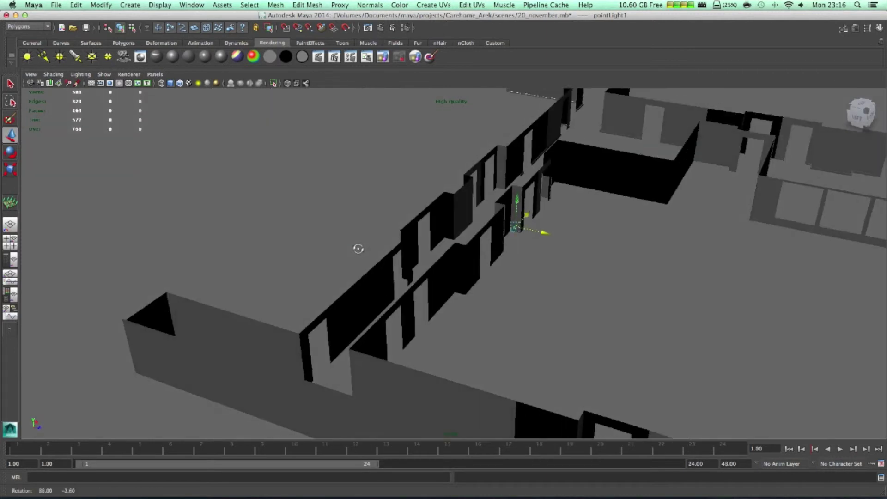
pyautogui.keyDown('alt'); pyautogui.moveTo(523, 253); pyautogui.dragTo(529, 258, button='right'); pyautogui.keyUp('alt')
pyautogui.scroll(3, 520, 249)
pyautogui.scroll(3, 511, 263)
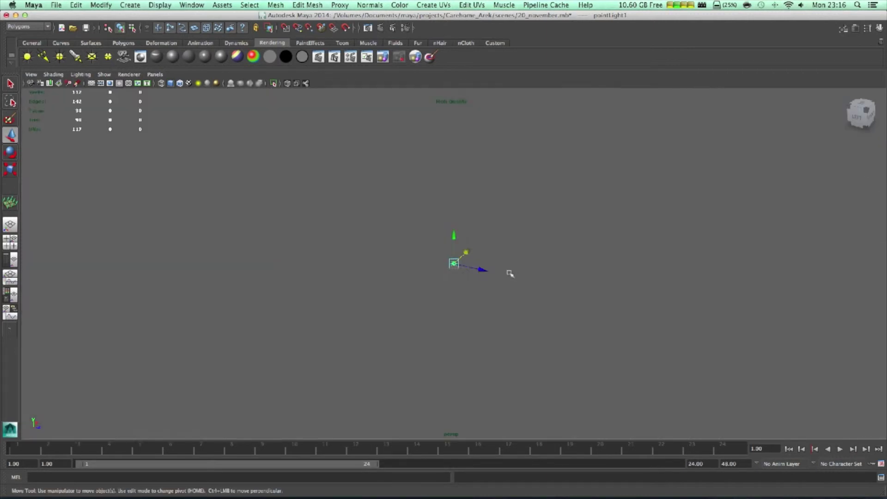
pyautogui.scroll(3, 511, 274)
pyautogui.scroll(2, 503, 269)
pyautogui.scroll(-3, 499, 265)
pyautogui.scroll(-3, 485, 251)
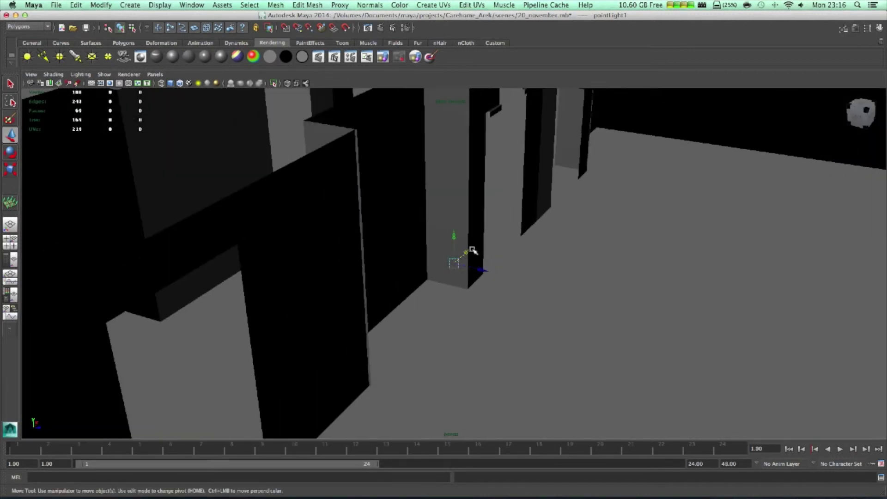
pyautogui.moveTo(476, 251)
pyautogui.mouseDown()
pyautogui.moveTo(298, 376)
pyautogui.moveTo(279, 174)
pyautogui.moveTo(291, 242)
pyautogui.moveTo(335, 289)
pyautogui.moveTo(323, 290)
pyautogui.mouseUp()
pyautogui.moveTo(478, 279); pyautogui.dragTo(443, 279)
pyautogui.keyDown('alt'); pyautogui.moveTo(436, 358); pyautogui.dragTo(416, 368); pyautogui.keyUp('alt')
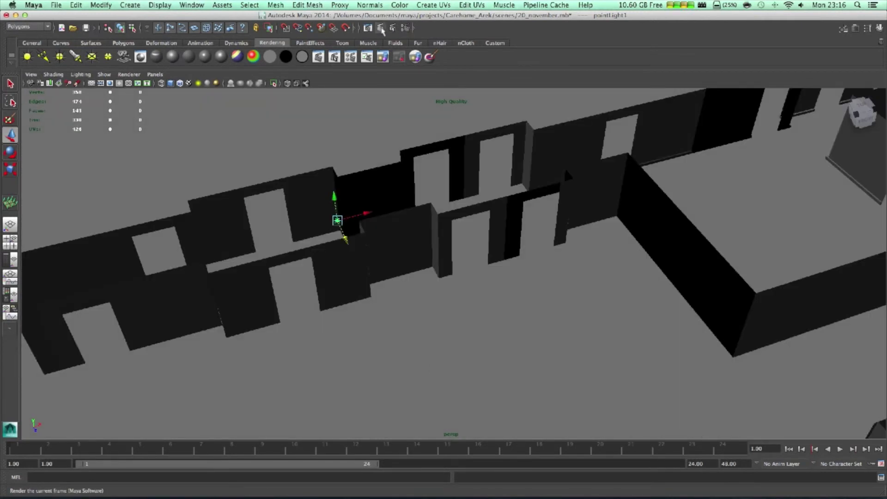
pyautogui.click(368, 28)
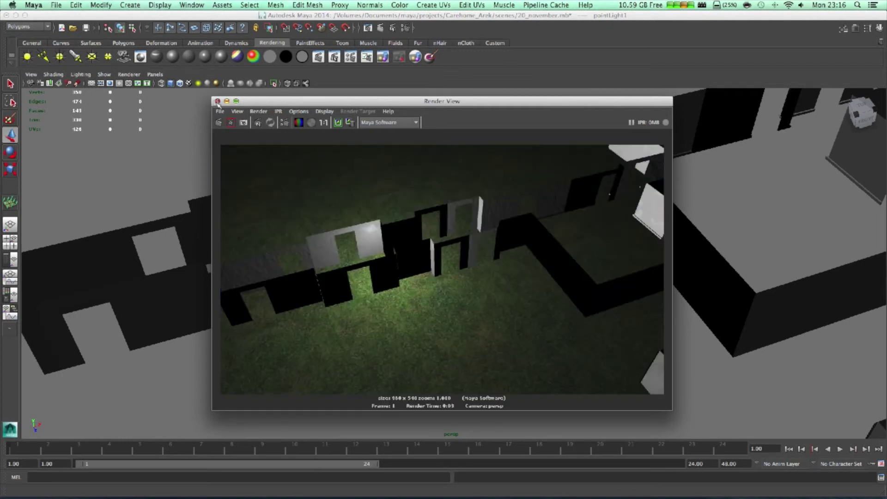
pyautogui.click(217, 101)
pyautogui.moveTo(563, 166)
pyautogui.keyDown('alt'); pyautogui.mouseDown()
pyautogui.moveTo(501, 275)
pyautogui.moveTo(485, 269)
pyautogui.moveTo(462, 306)
pyautogui.mouseUp(); pyautogui.keyUp('alt')
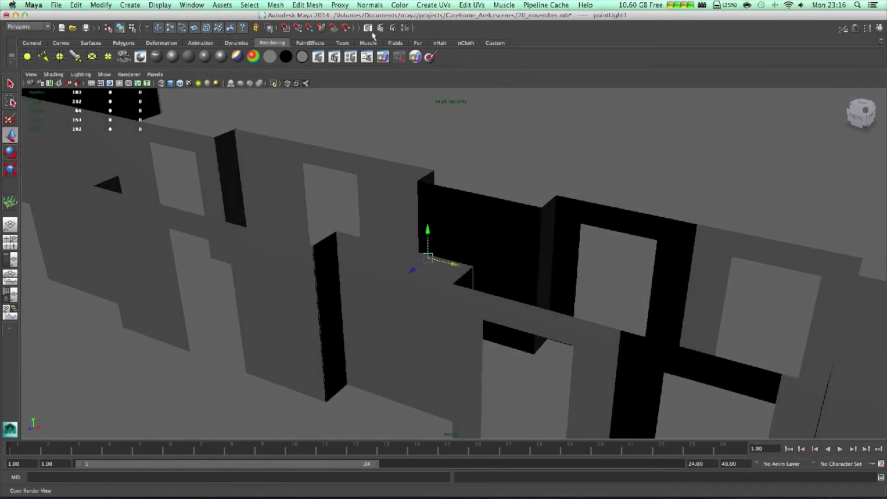
pyautogui.click(382, 30)
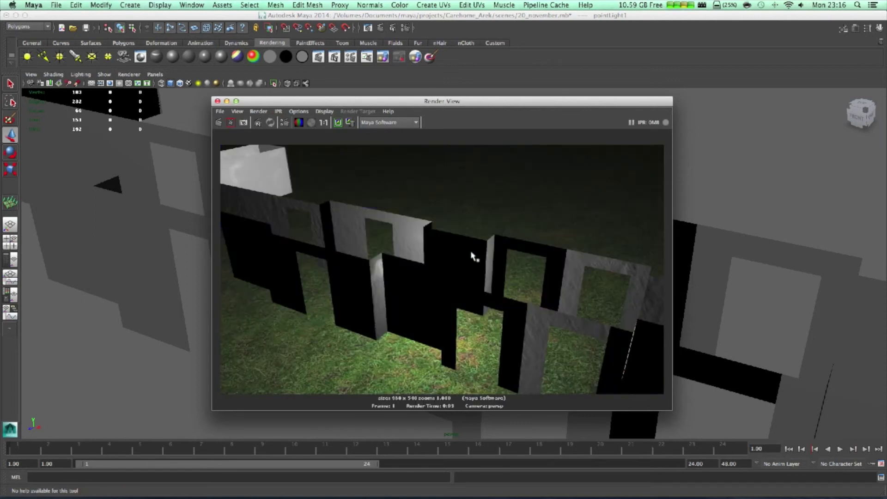
pyautogui.click(217, 101)
pyautogui.keyDown('alt'); pyautogui.moveTo(444, 264); pyautogui.dragTo(546, 284); pyautogui.keyUp('alt')
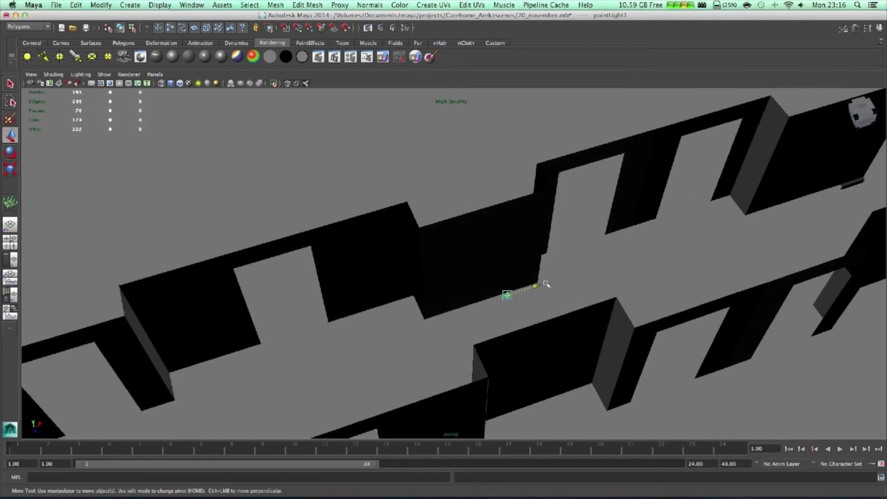
pyautogui.keyDown('alt'); pyautogui.moveTo(571, 317); pyautogui.dragTo(590, 301); pyautogui.keyUp('alt')
pyautogui.click(516, 246)
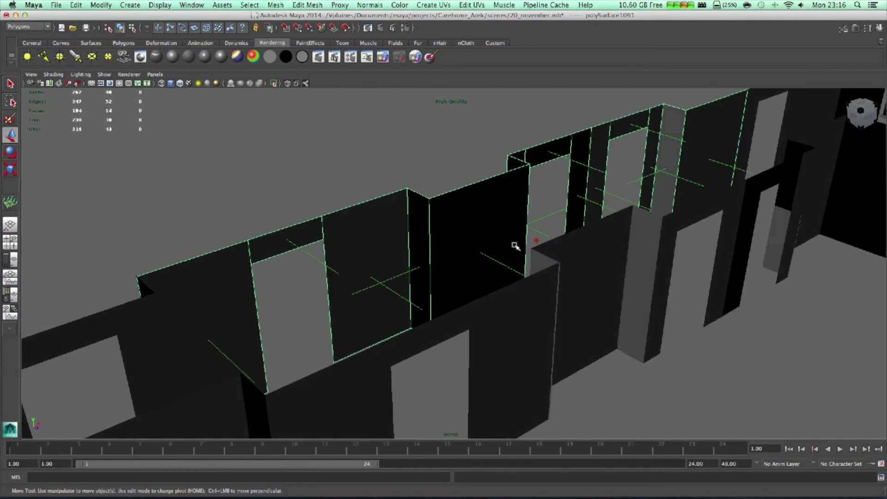
pyautogui.keyDown('alt'); pyautogui.moveTo(558, 249); pyautogui.dragTo(542, 254); pyautogui.keyUp('alt')
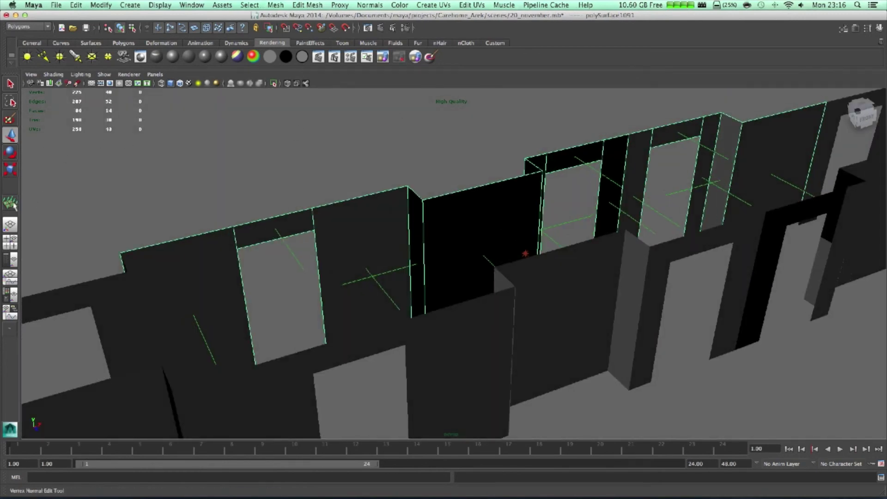
pyautogui.click(10, 201)
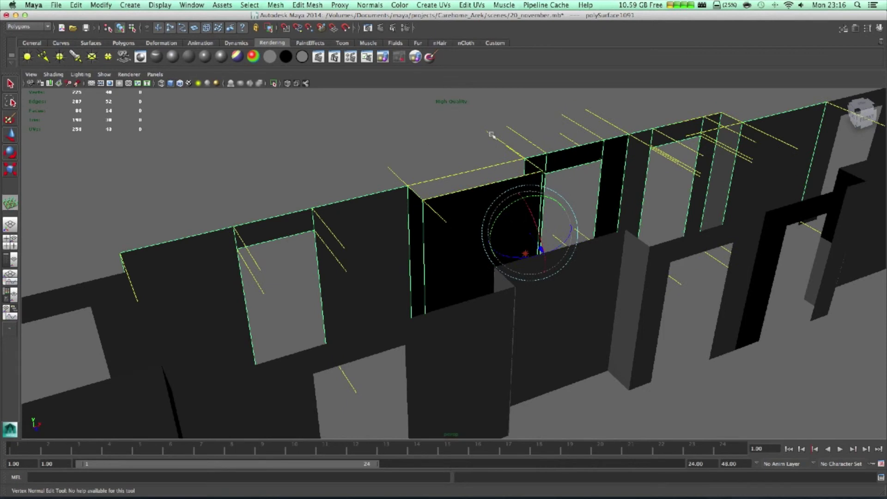
pyautogui.keyDown('alt'); pyautogui.moveTo(515, 152); pyautogui.dragTo(532, 153); pyautogui.keyUp('alt')
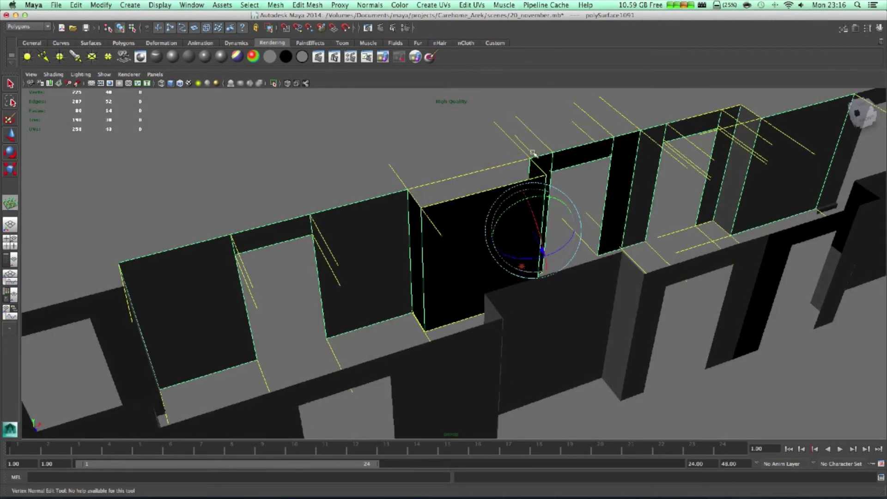
pyautogui.moveTo(544, 159); pyautogui.dragTo(583, 147, button='right')
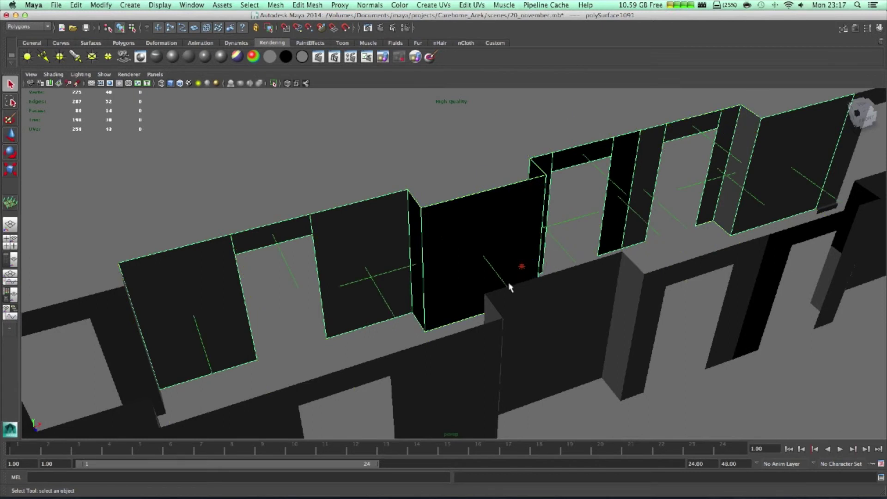
pyautogui.click(522, 268)
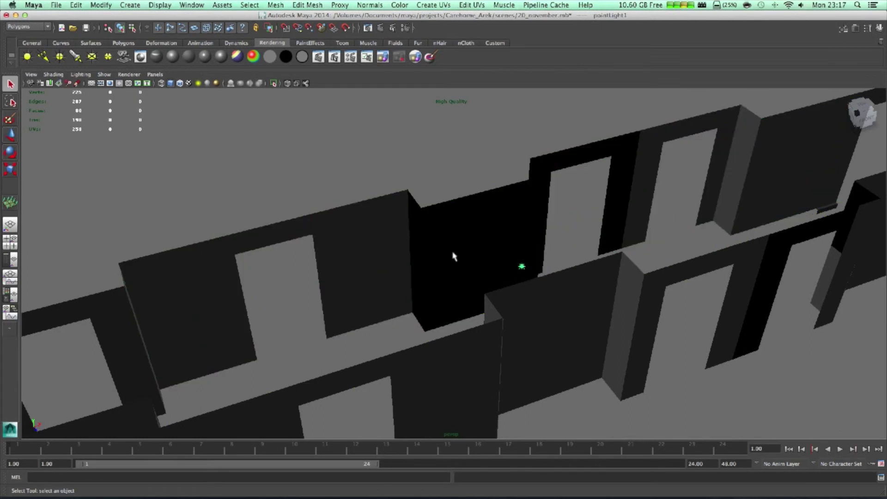
pyautogui.click(380, 28)
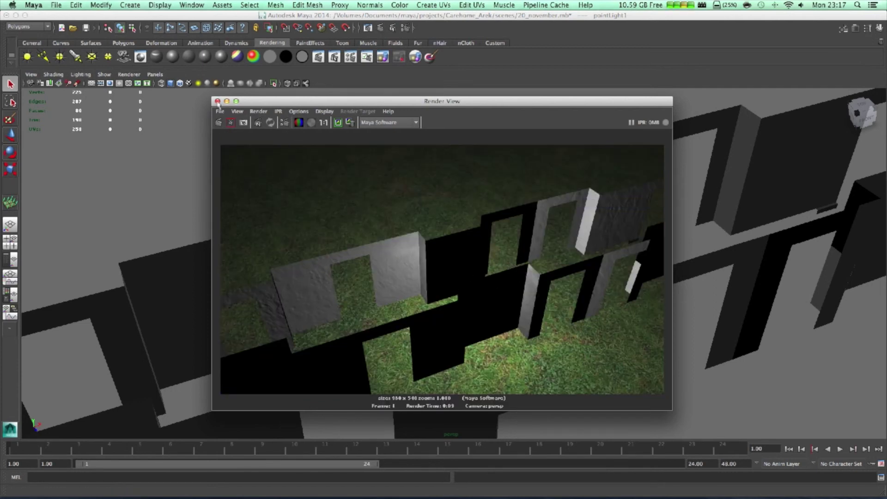
pyautogui.click(217, 102)
pyautogui.click(486, 229)
pyautogui.keyDown('alt'); pyautogui.moveTo(487, 229); pyautogui.dragTo(518, 222); pyautogui.keyUp('alt')
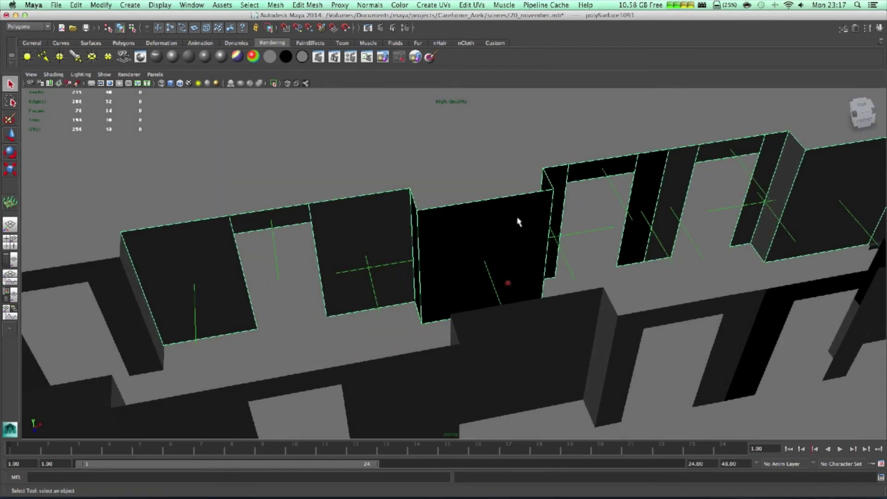
# Step: Duplicate the black centre wall face into its own separate piece
pyautogui.moveTo(520, 215); pyautogui.dragTo(499, 229, button='right')
pyautogui.click(499, 229)
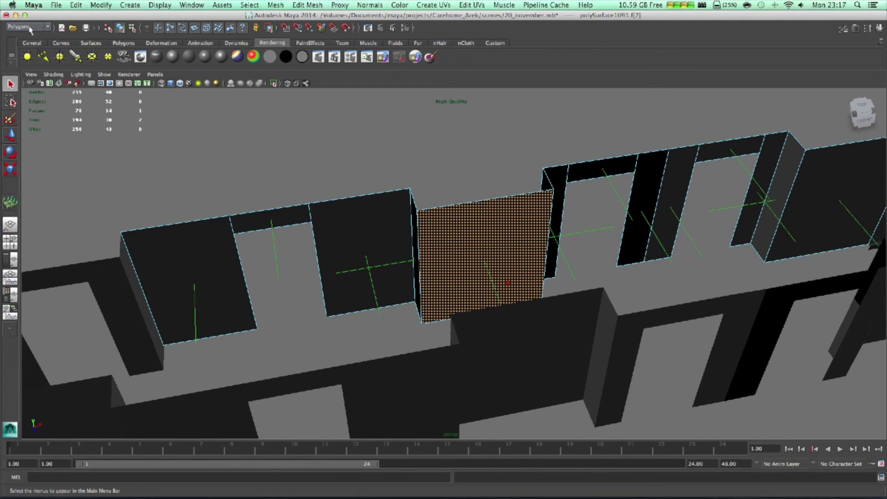
pyautogui.click(309, 4)
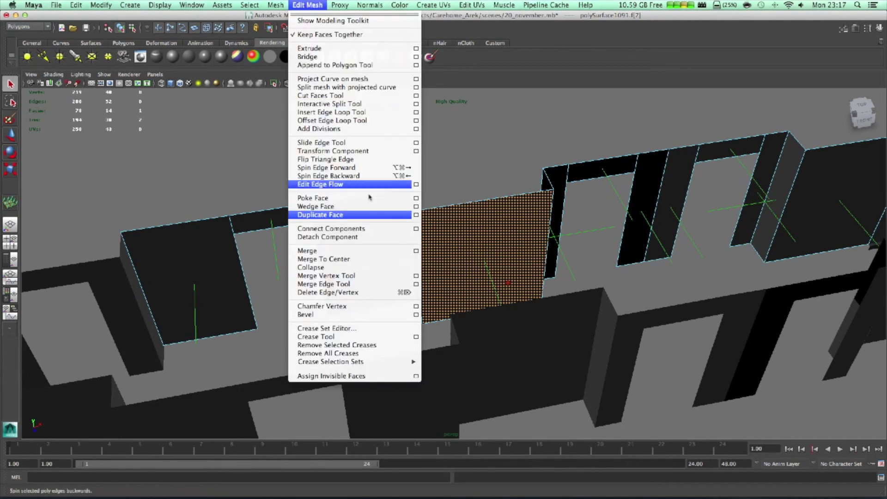
pyautogui.click(339, 214)
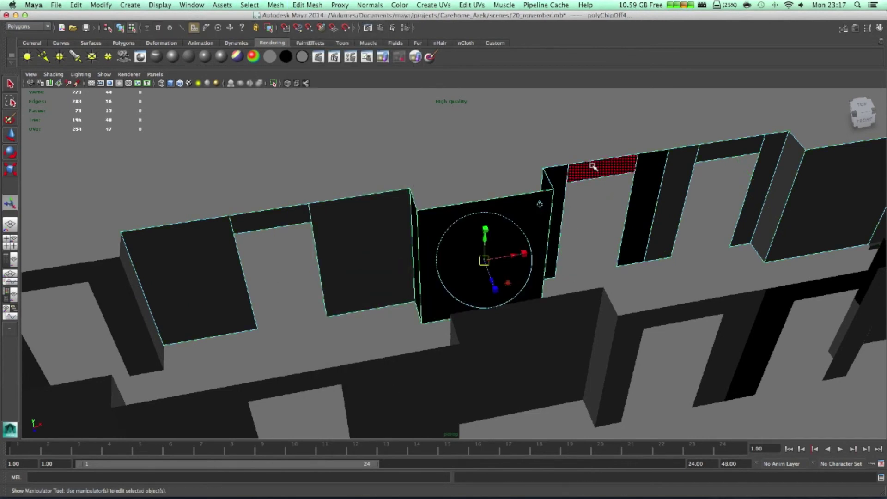
# Step: Select the duplicated centre piece in Object Mode and render a test frame
pyautogui.moveTo(568, 175)
pyautogui.mouseDown(button='right')
pyautogui.moveTo(588, 167)
pyautogui.moveTo(511, 204)
pyautogui.mouseUp(button='right')
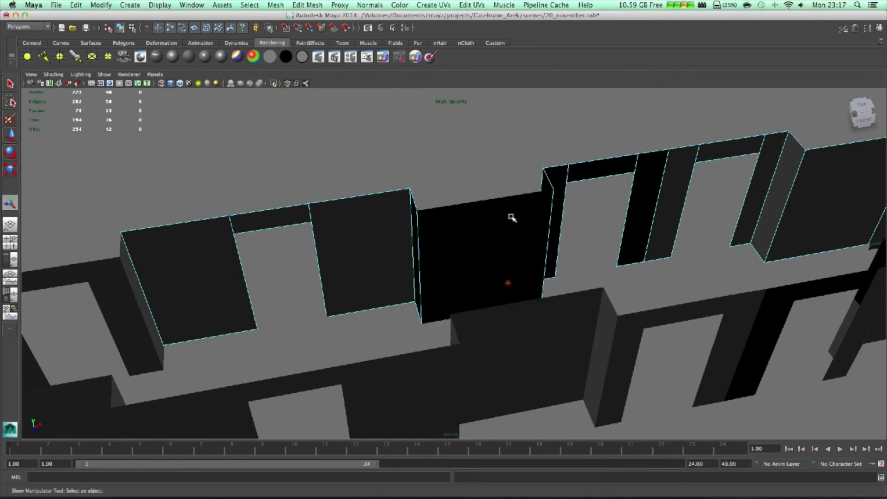
pyautogui.click(511, 215)
pyautogui.click(379, 28)
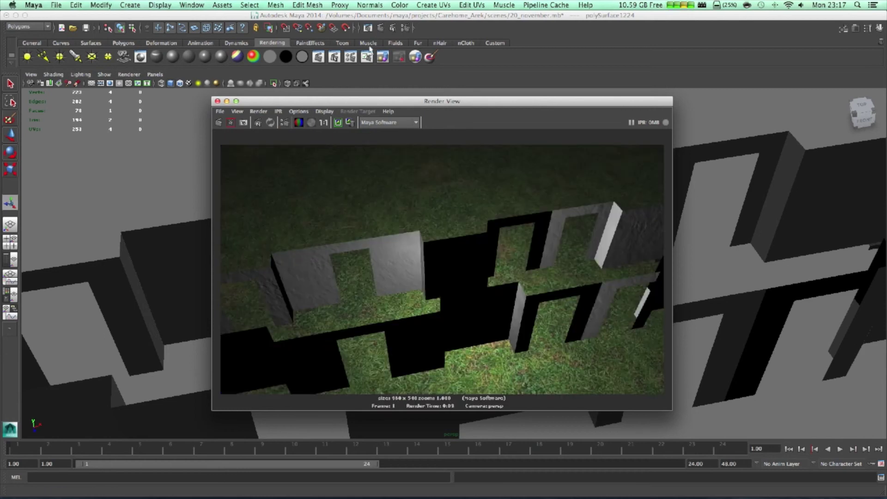
# Step: Rotate the centre piece's vertex normals toward the light with the Vertex Normal Edit Tool
pyautogui.click(218, 102)
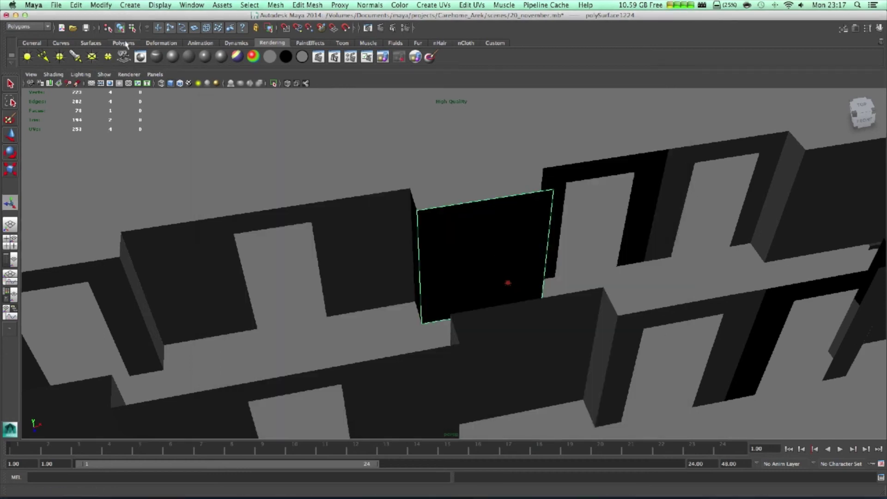
pyautogui.click(124, 43)
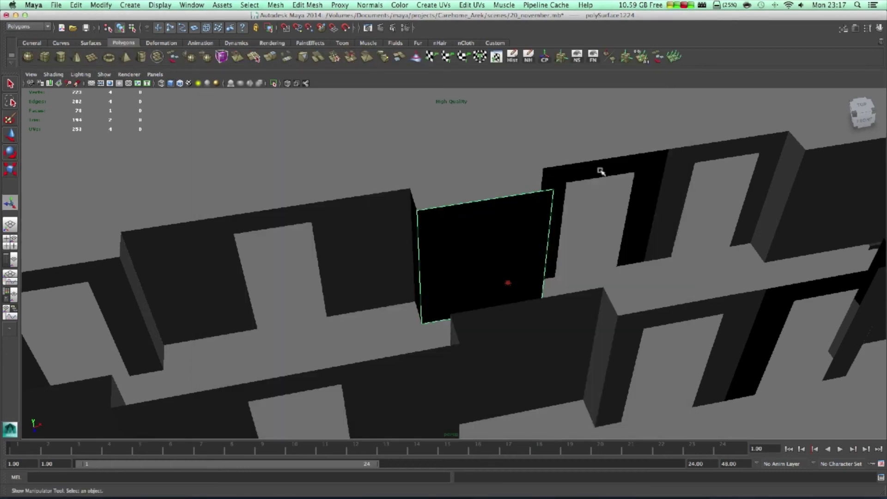
pyautogui.click(673, 57)
pyautogui.moveTo(461, 284); pyautogui.dragTo(527, 282)
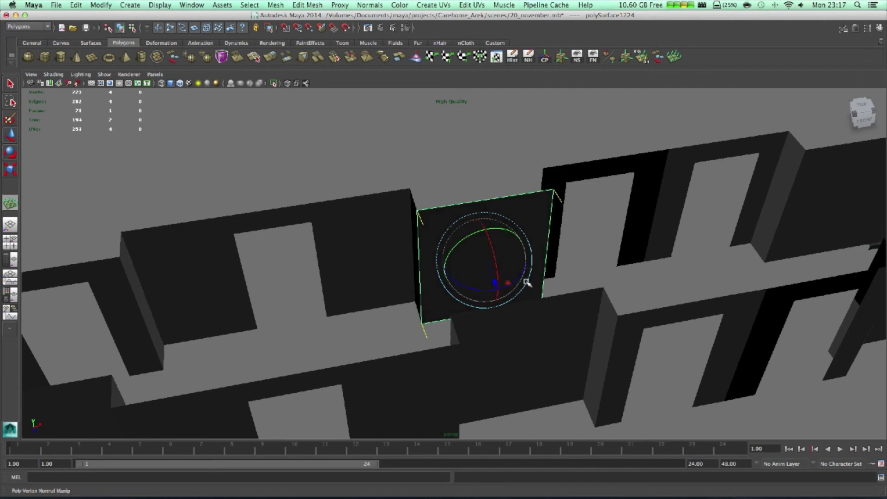
# Step: Render to confirm the centre piece looks lit grey, select pointLight1, and save
pyautogui.click(380, 28)
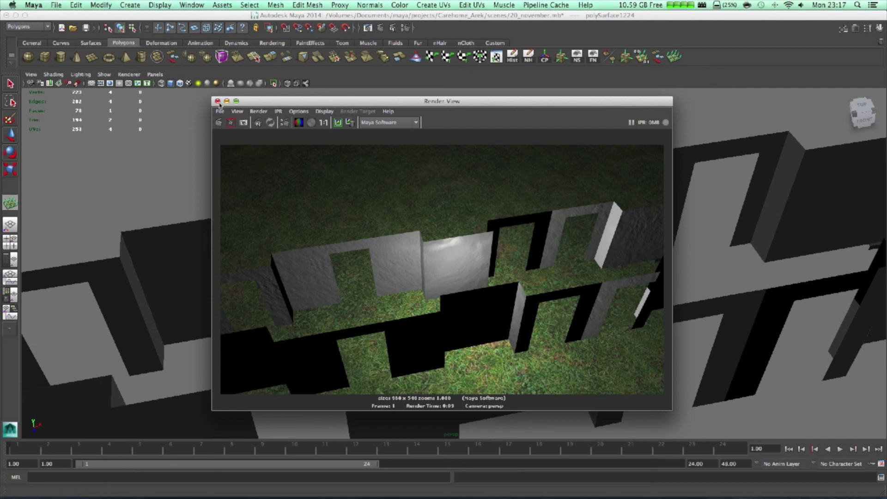
pyautogui.press('q')
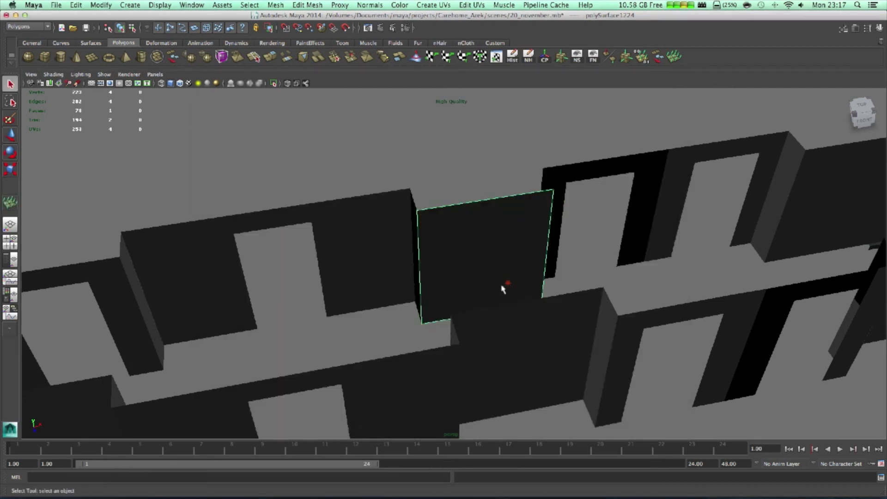
pyautogui.click(508, 283)
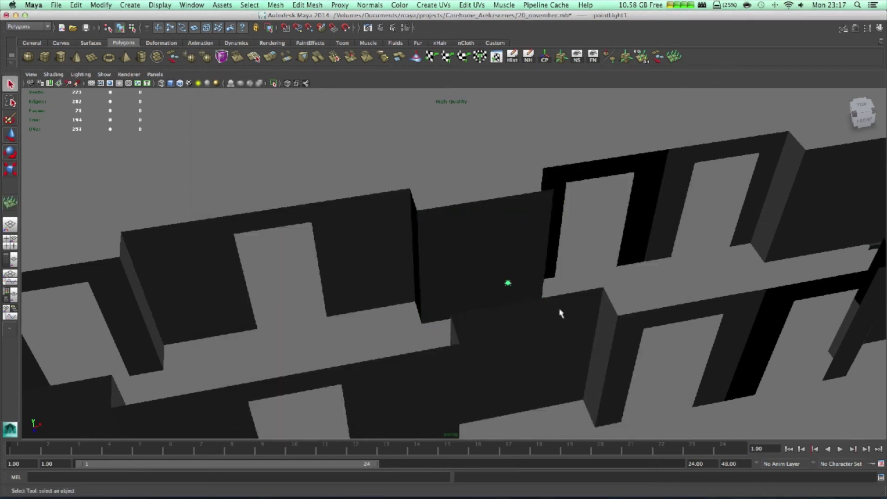
pyautogui.hotkey('ctrl', 'z')
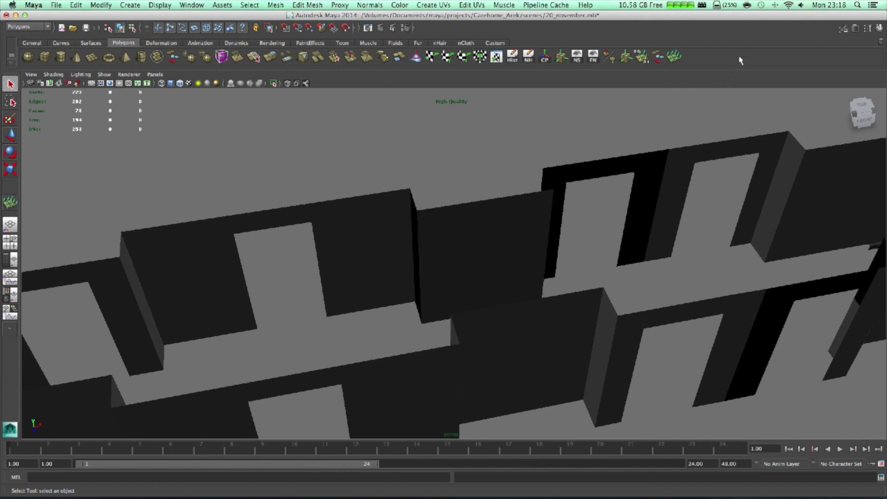